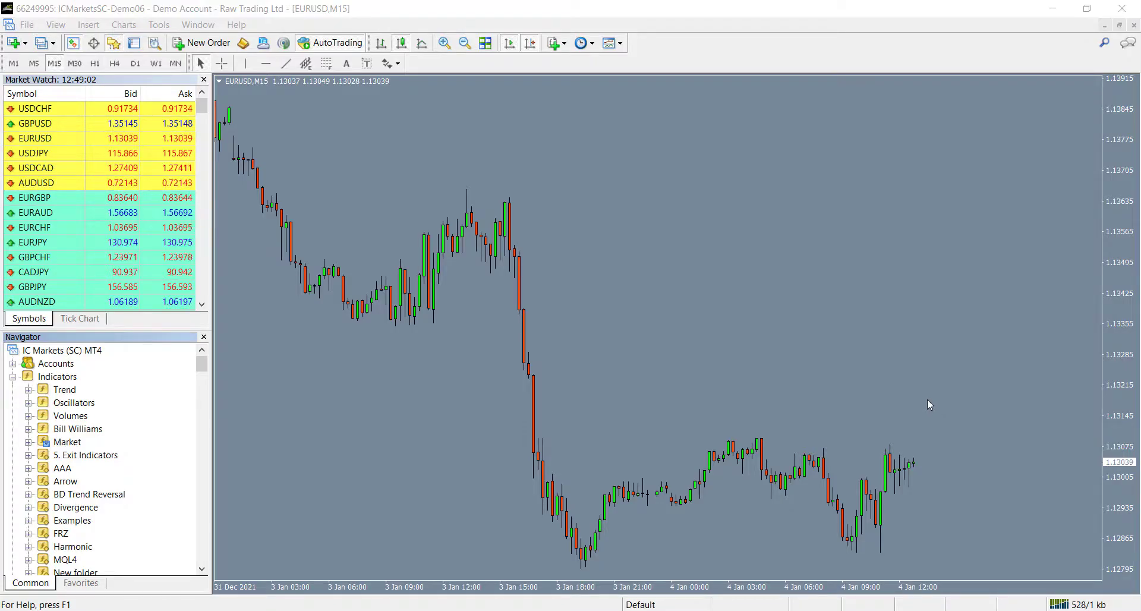
Step: Open the MetaTrader 4 data folder from the File menu
click(28, 25)
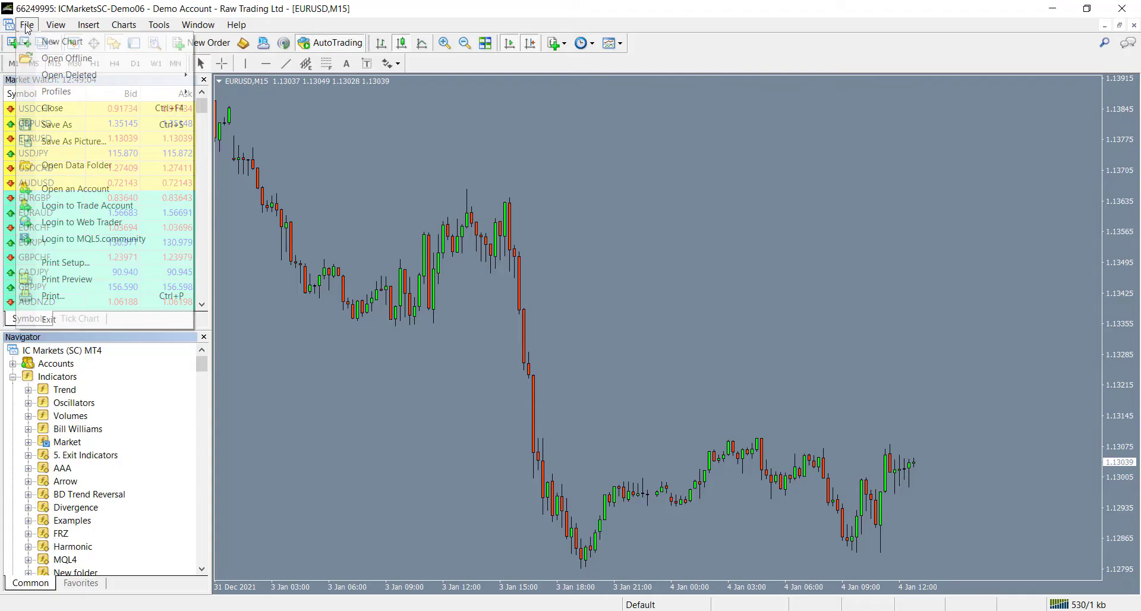
click(103, 164)
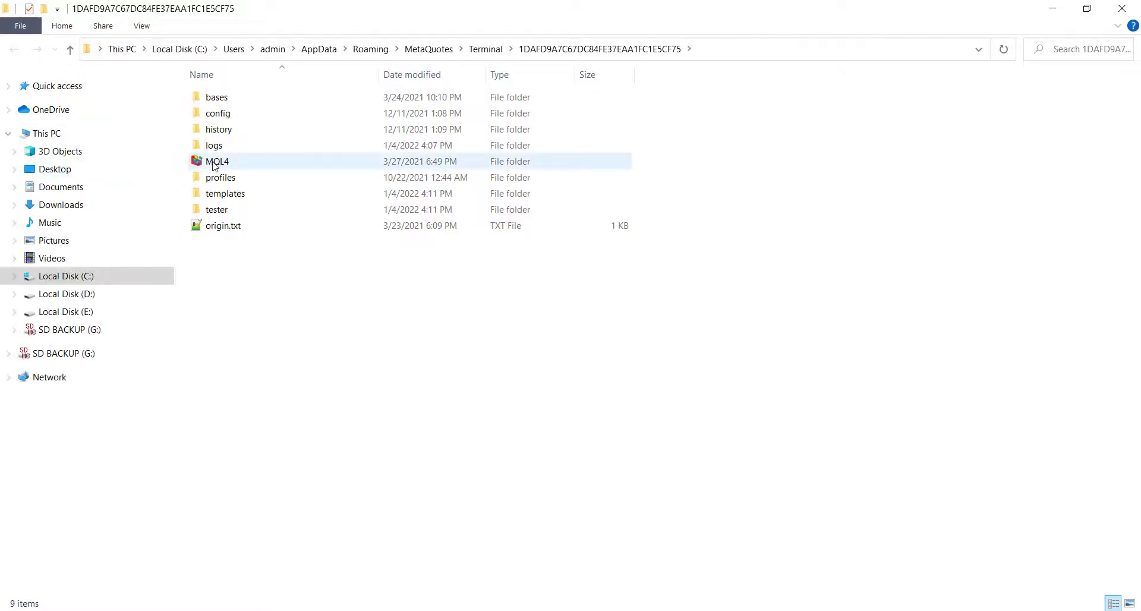
Step: Open MQL4 > Experts and select FRZ Indicator Automater v11.1.ex4
click(215, 162)
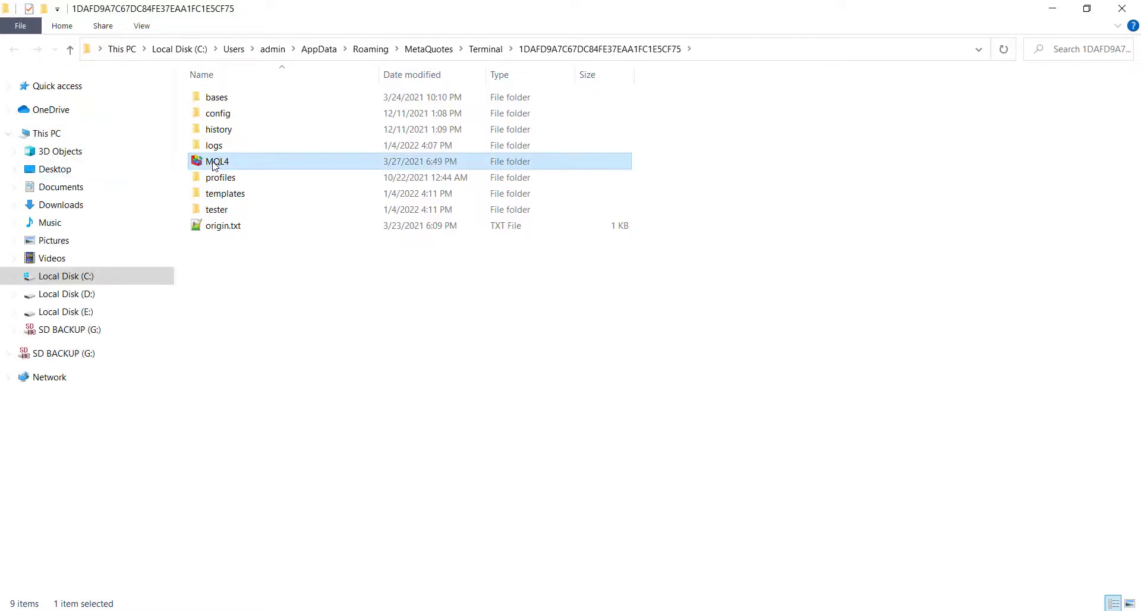
double_click(215, 163)
double_click(224, 97)
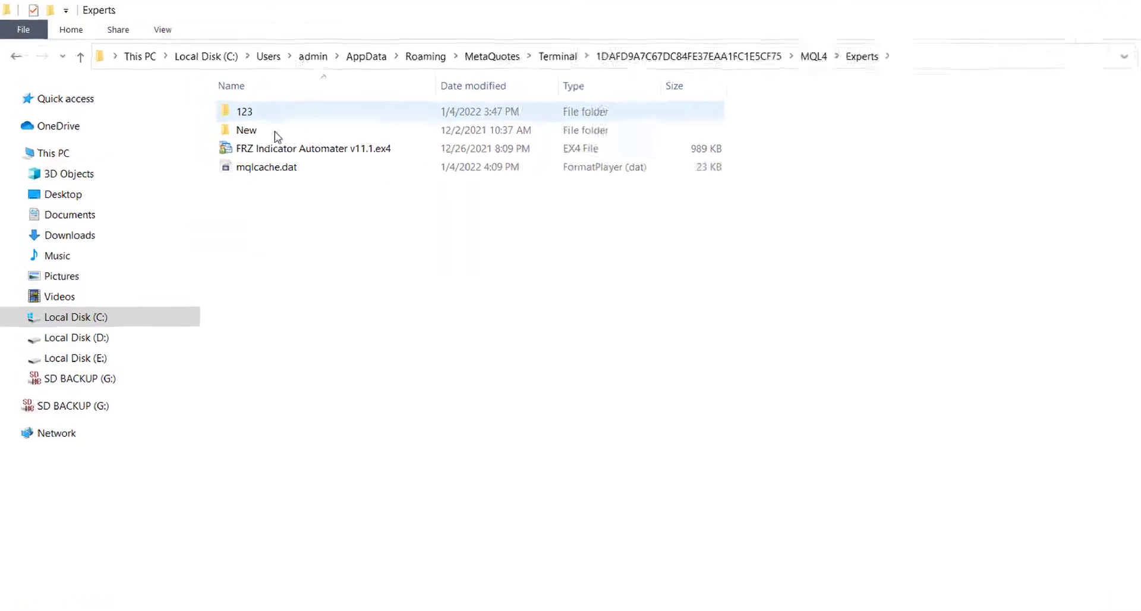
click(350, 148)
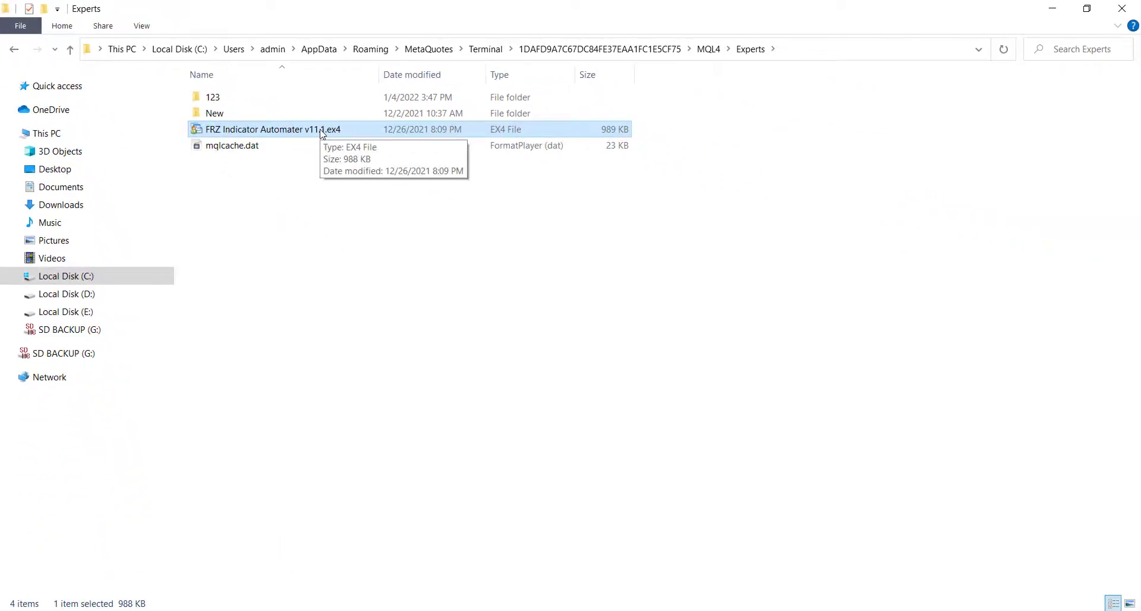
Step: Go back to MQL4, open Indicators and select Super Arrow Indicator.ex4
click(707, 50)
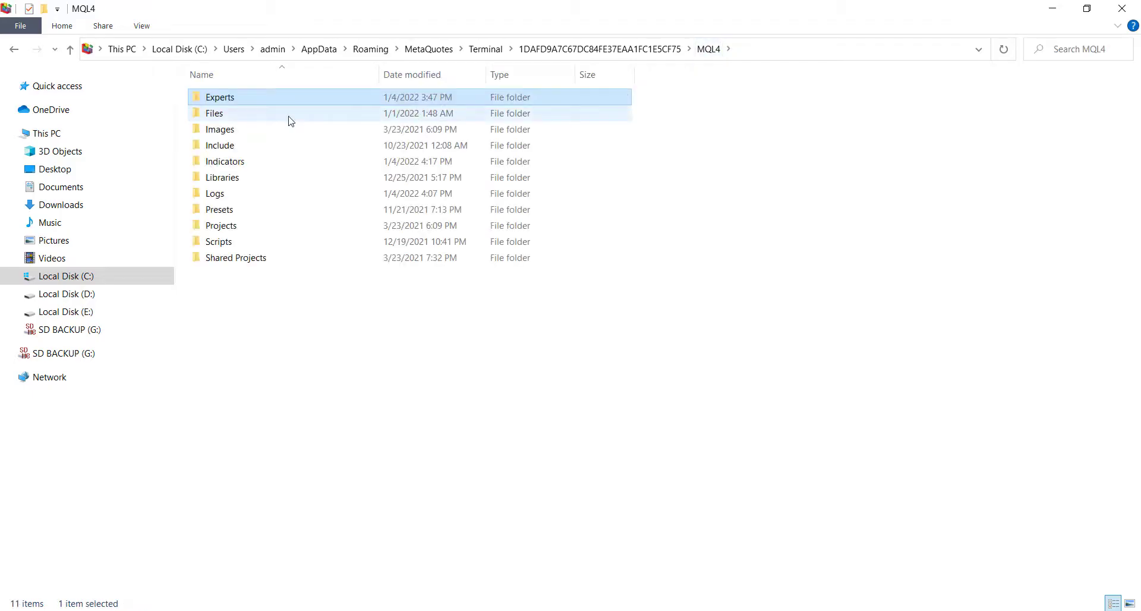
double_click(253, 166)
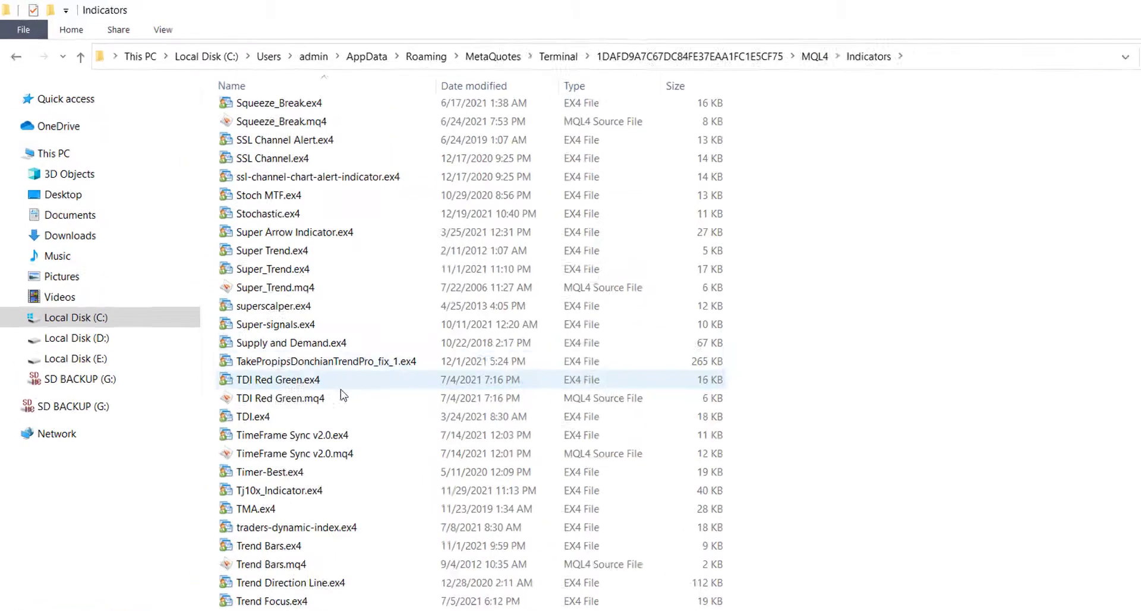
click(522, 345)
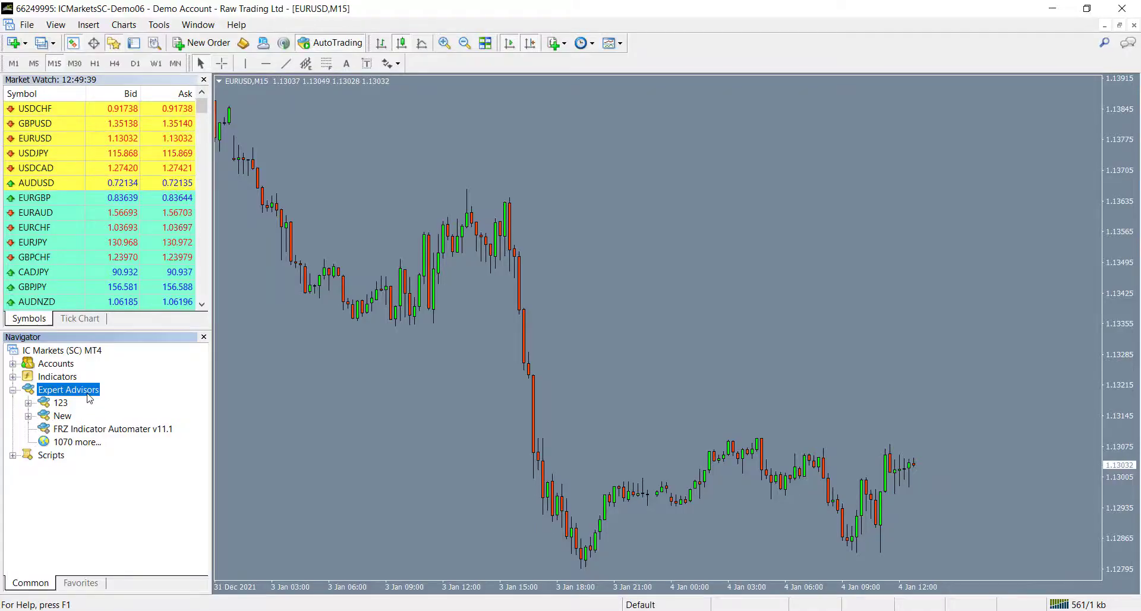
Step: Refresh the Expert Advisors list and expand Indicators in the Navigator
right_click(88, 395)
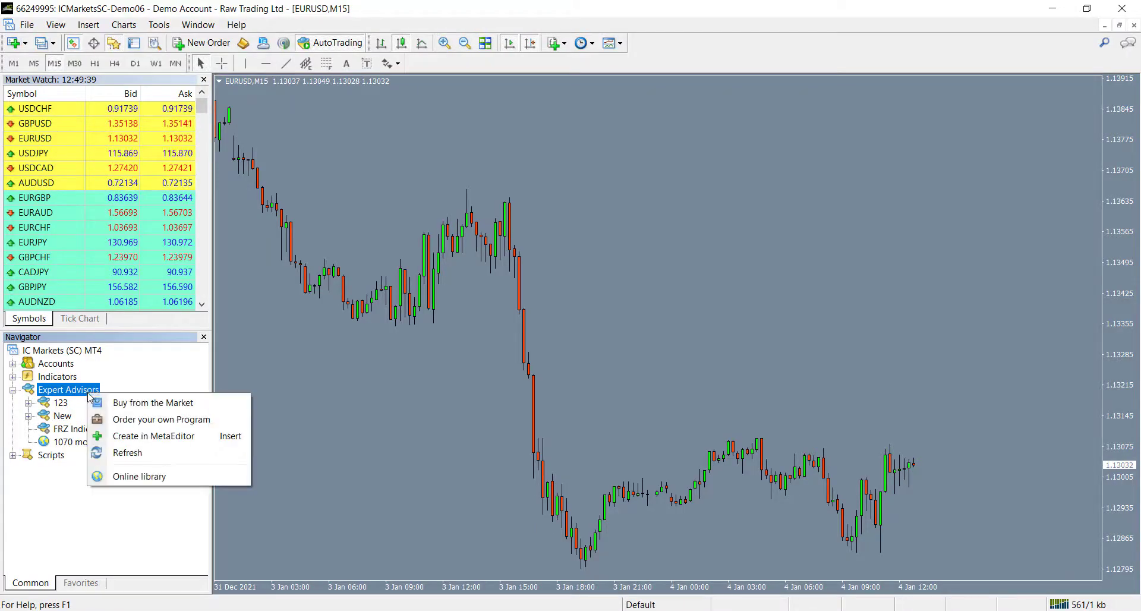
click(220, 456)
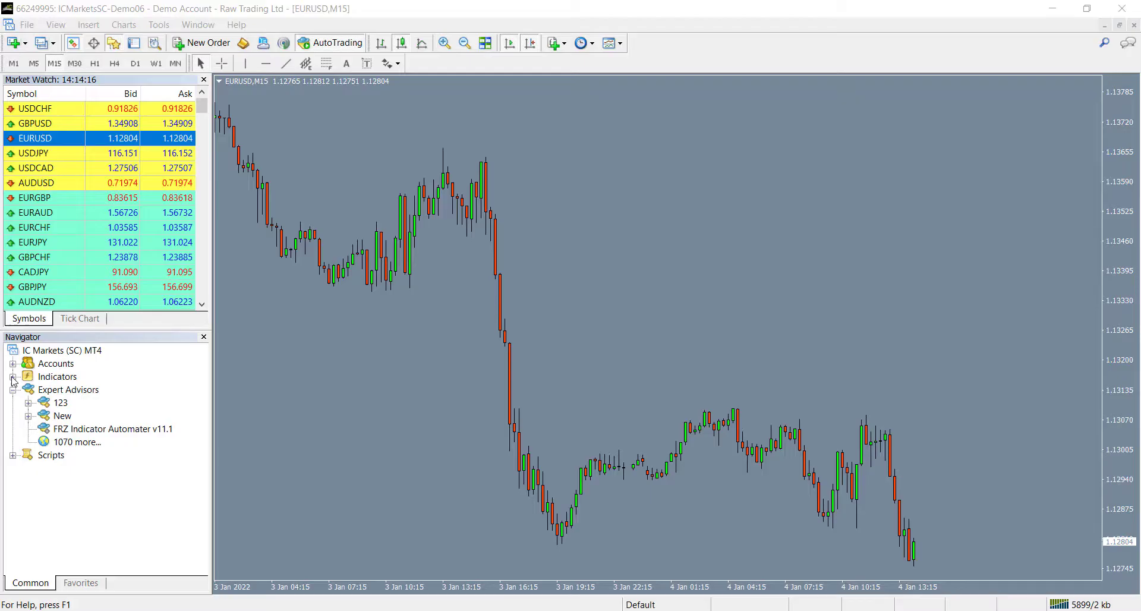
click(13, 377)
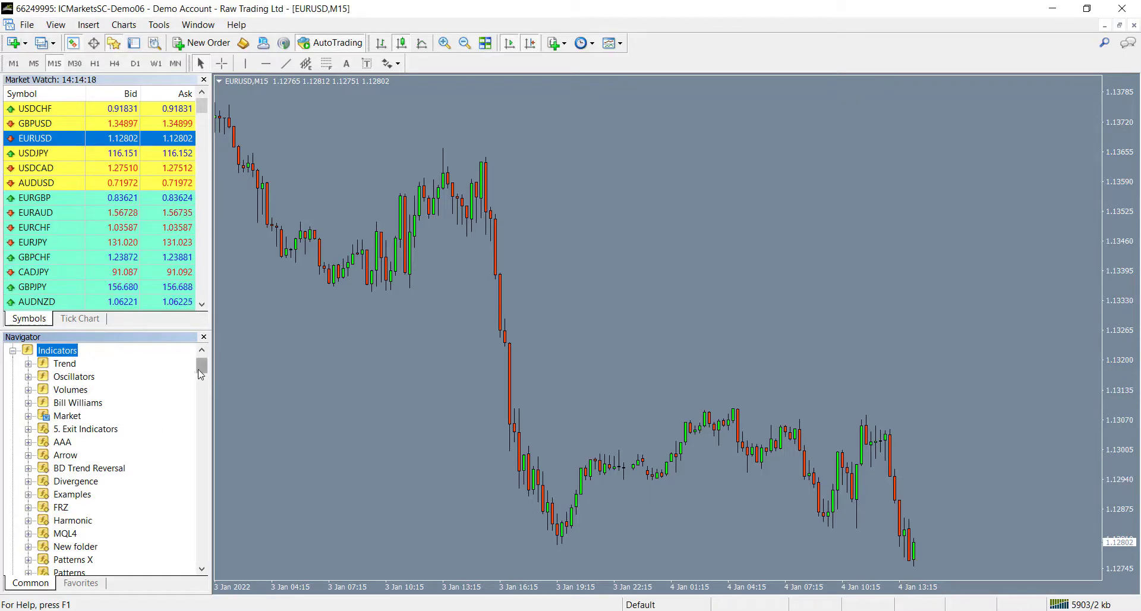
drag(205, 381, 202, 523)
Step: Attach Super Arrow Indicator to the EURUSD M15 chart with default settings
click(116, 404)
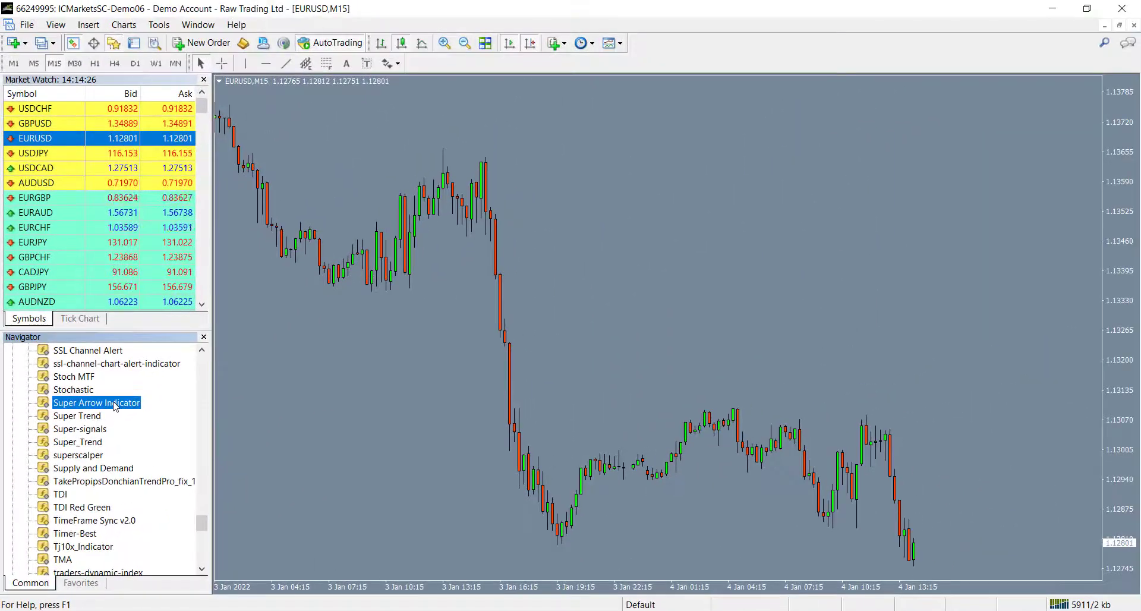
double_click(116, 404)
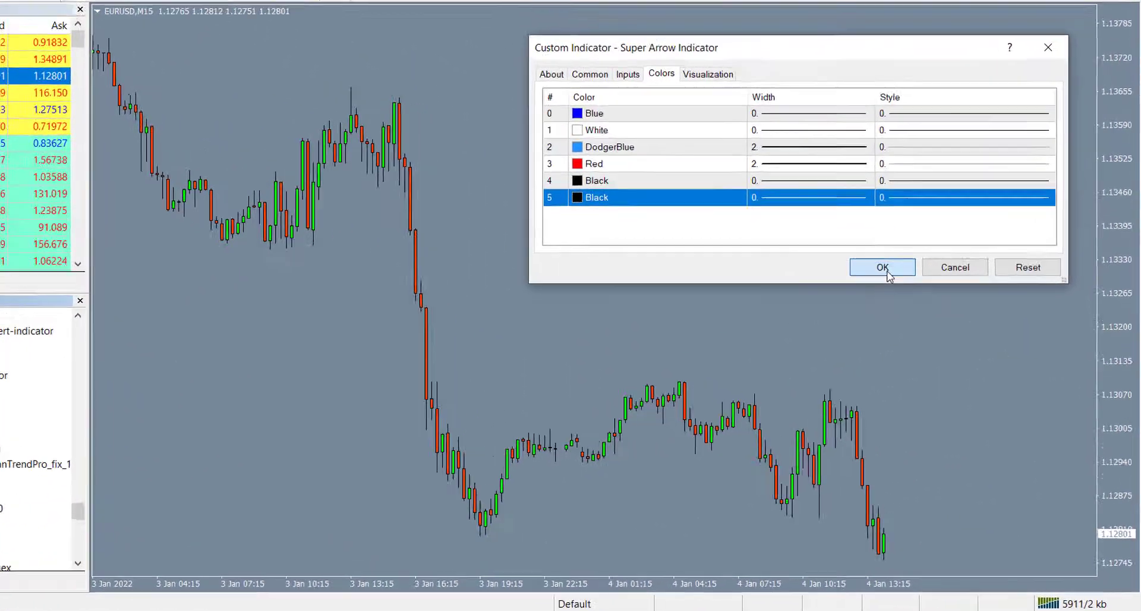
click(915, 309)
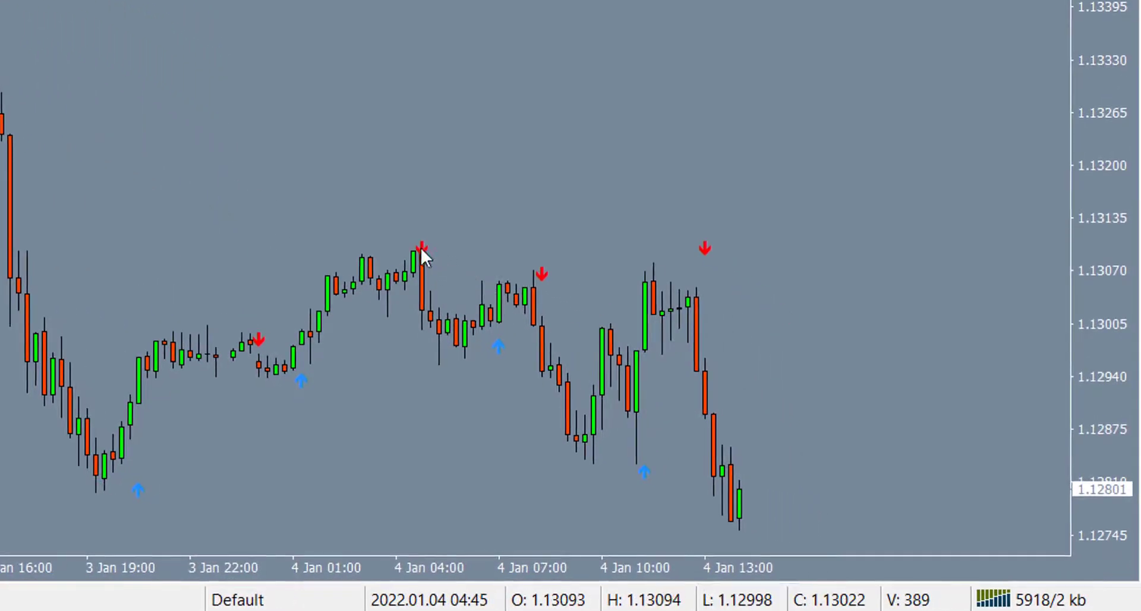
key(Right)
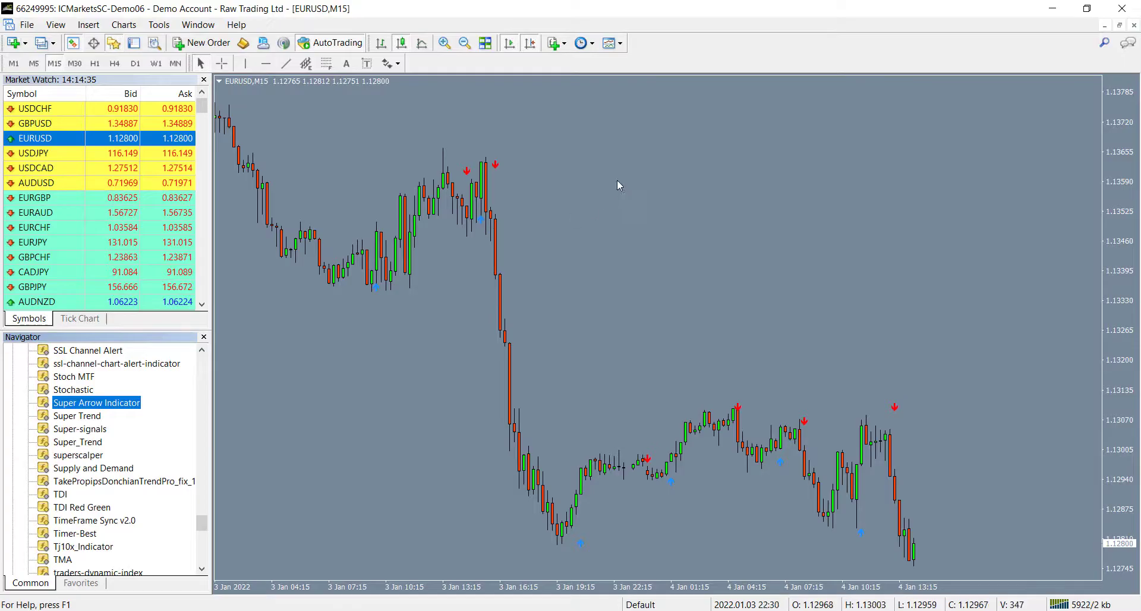
right_click(579, 160)
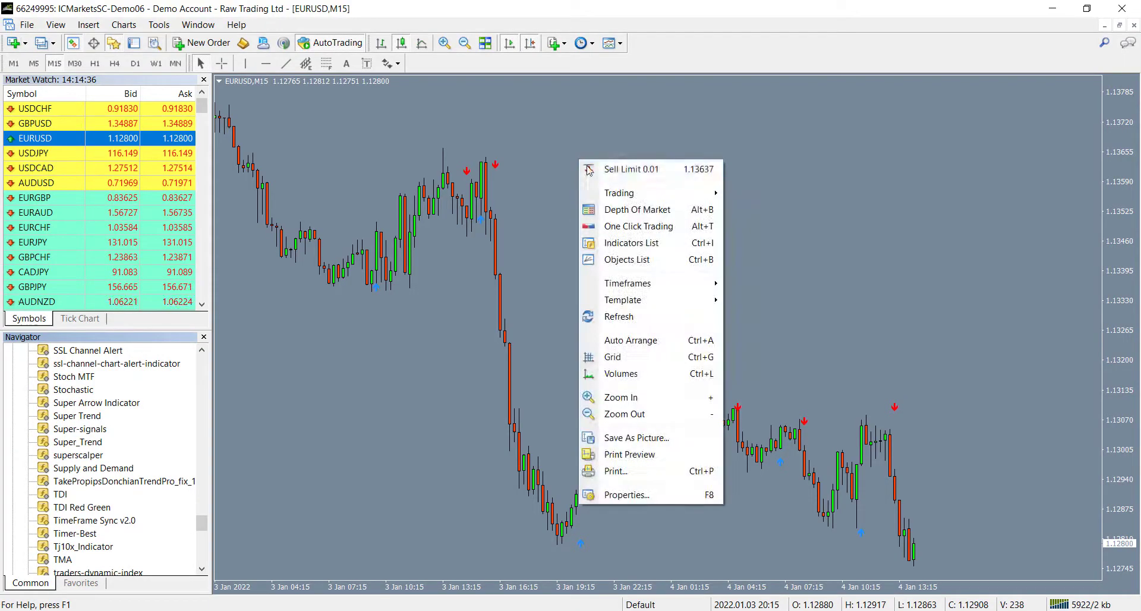
click(646, 247)
double_click(713, 173)
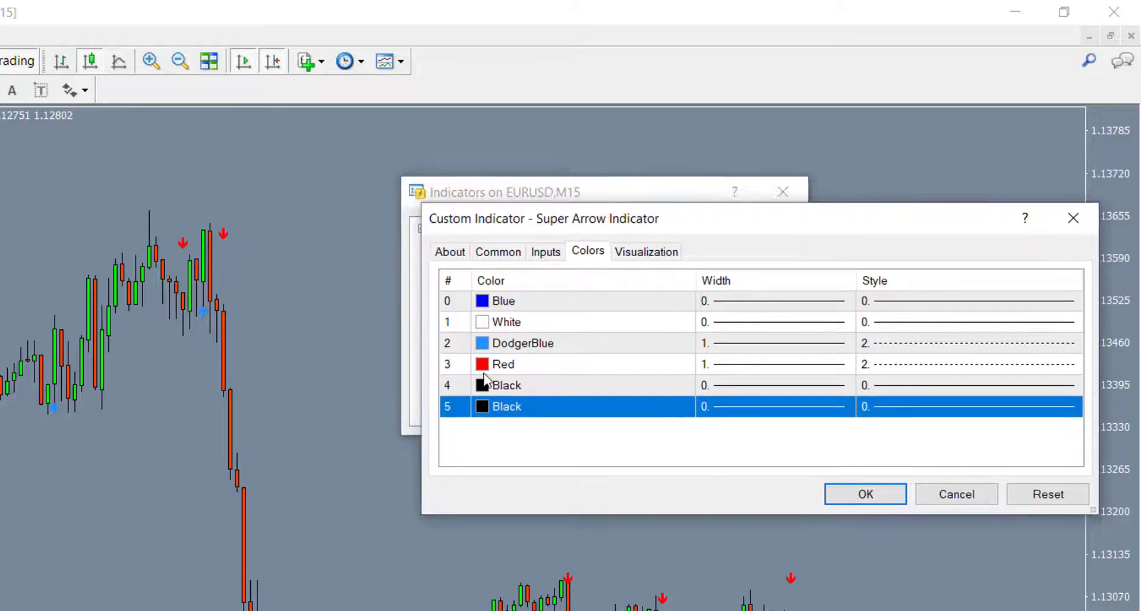
click(522, 345)
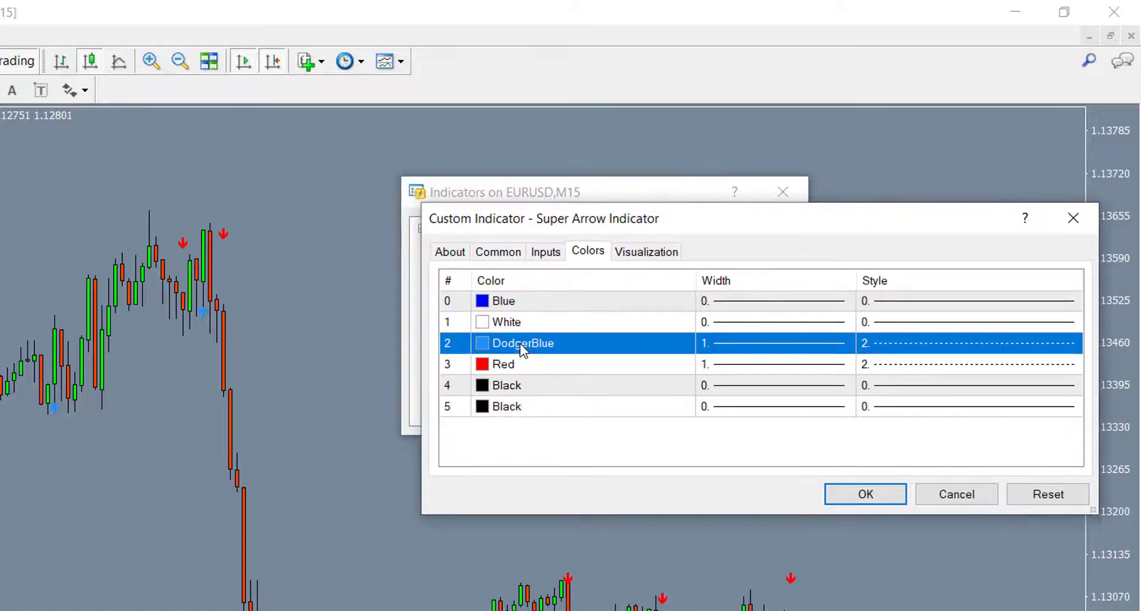
click(565, 369)
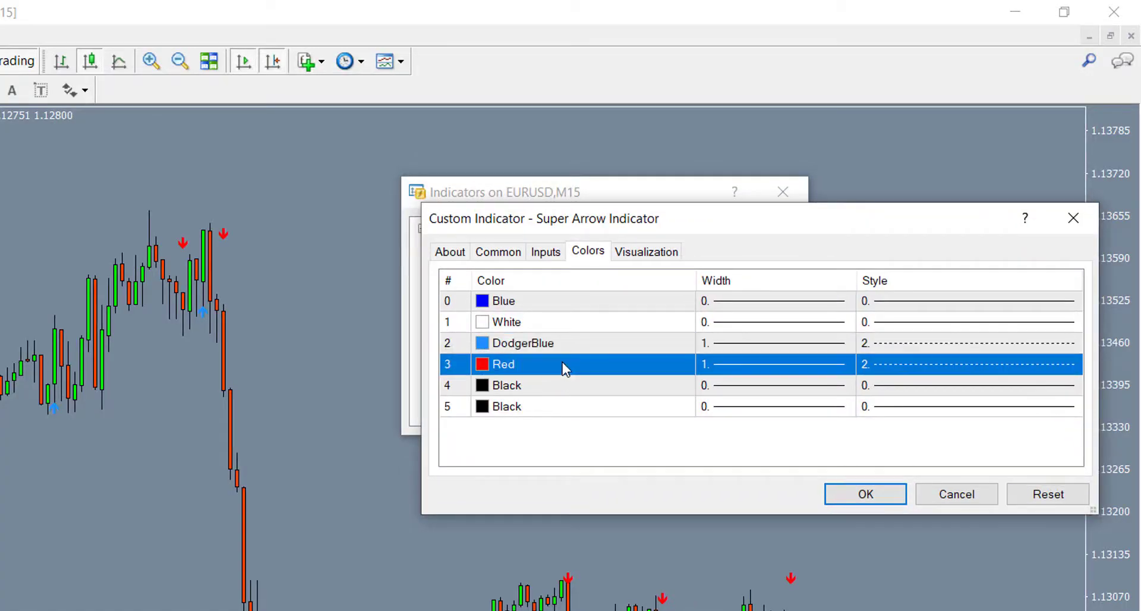
click(523, 347)
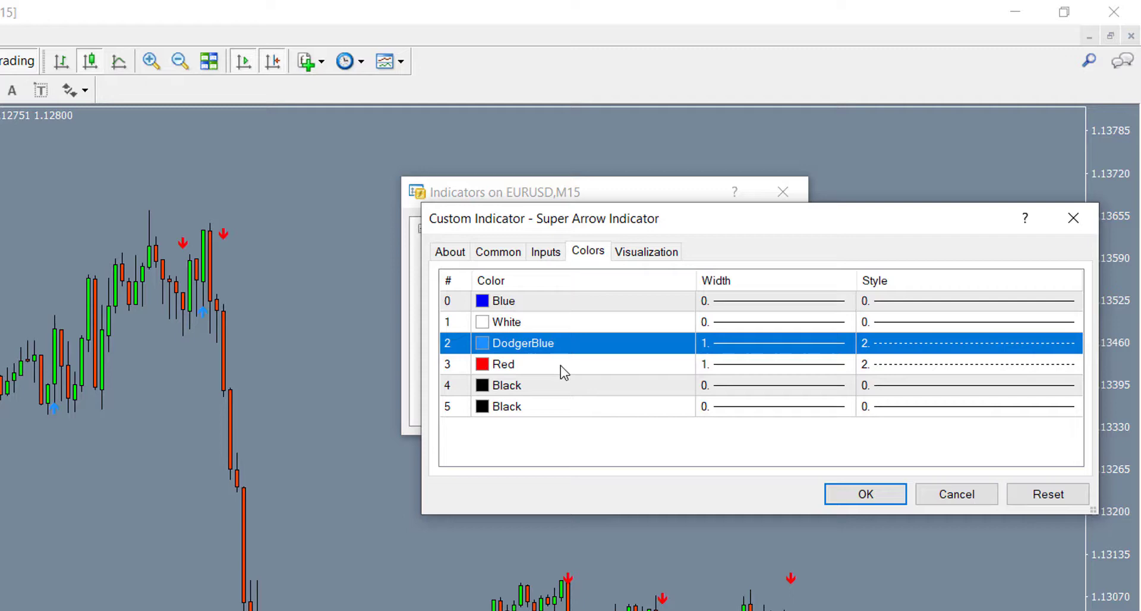
click(561, 366)
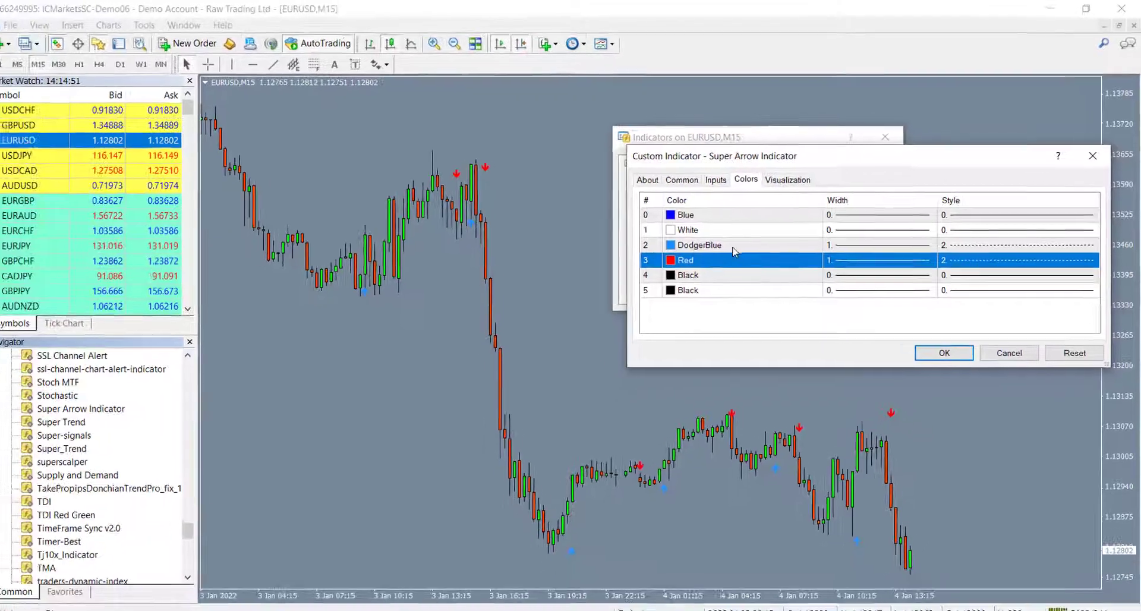
click(482, 348)
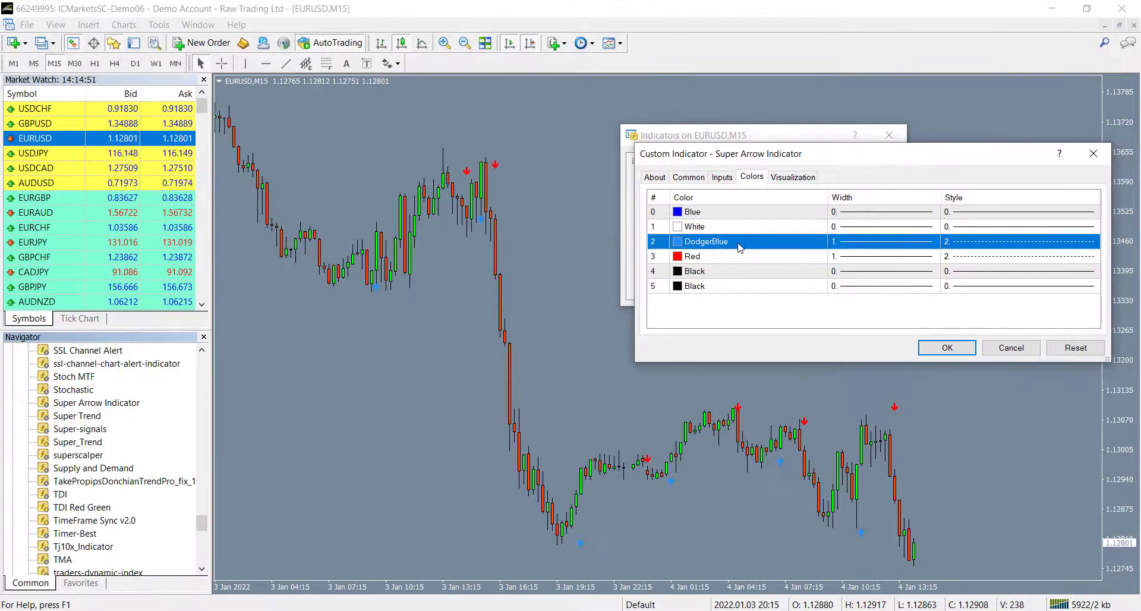
click(948, 349)
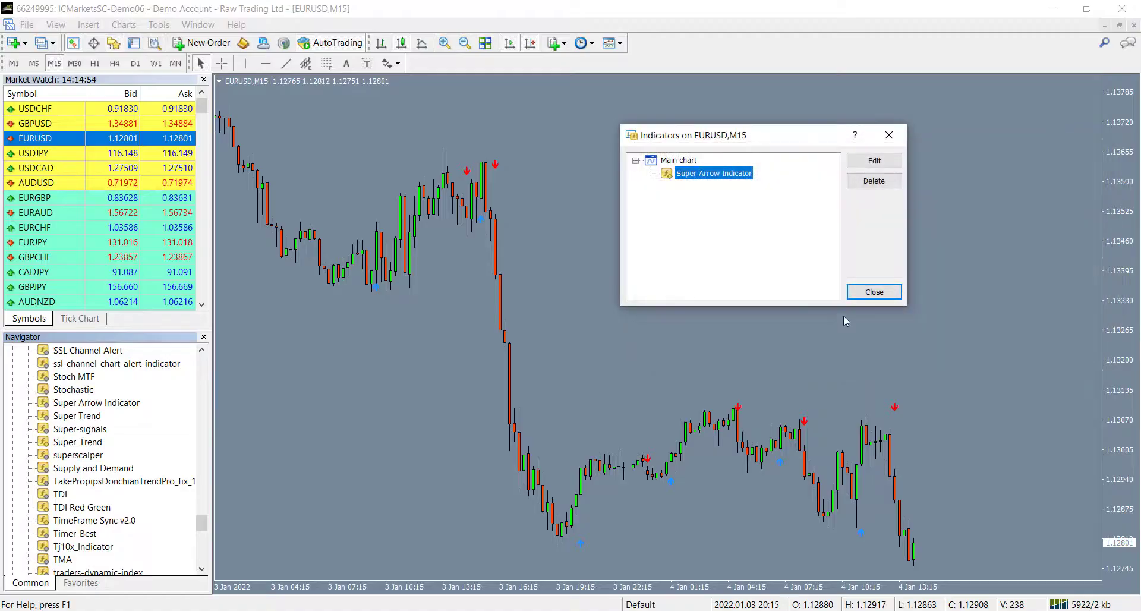
click(877, 293)
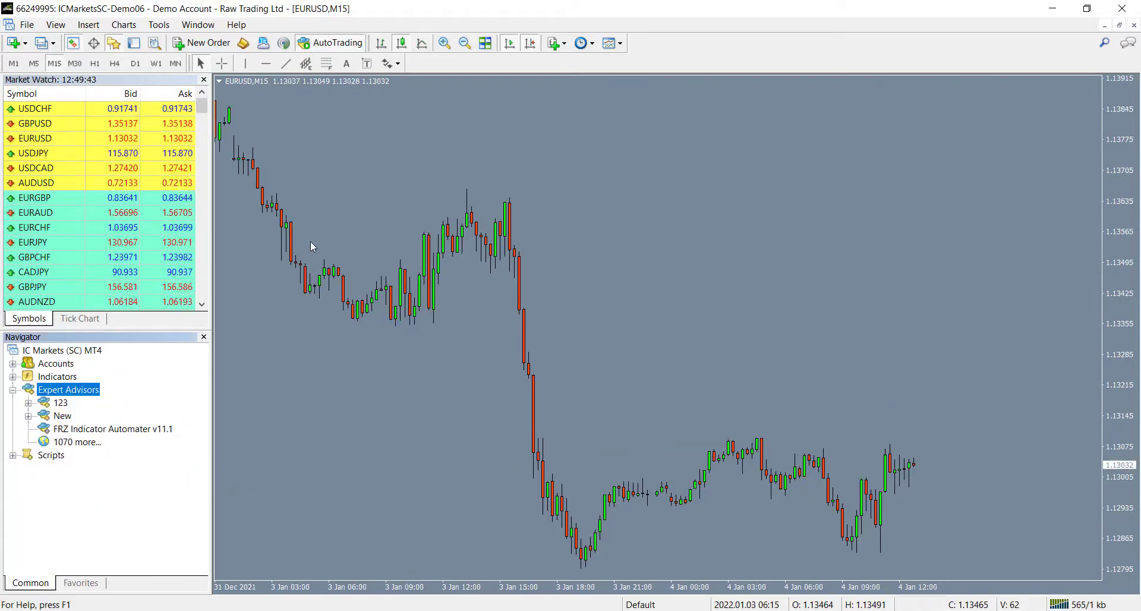
Step: In the Strategy Tester, keep Expert Advisor type and choose FRZ Indicator Automater v11.1.ex4
click(156, 47)
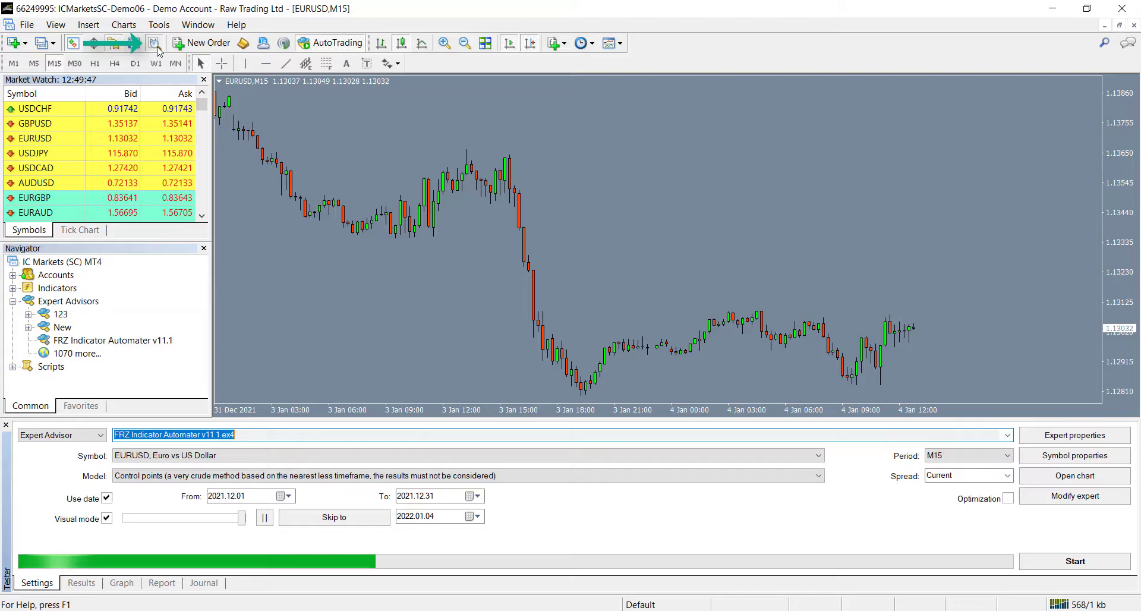
click(100, 435)
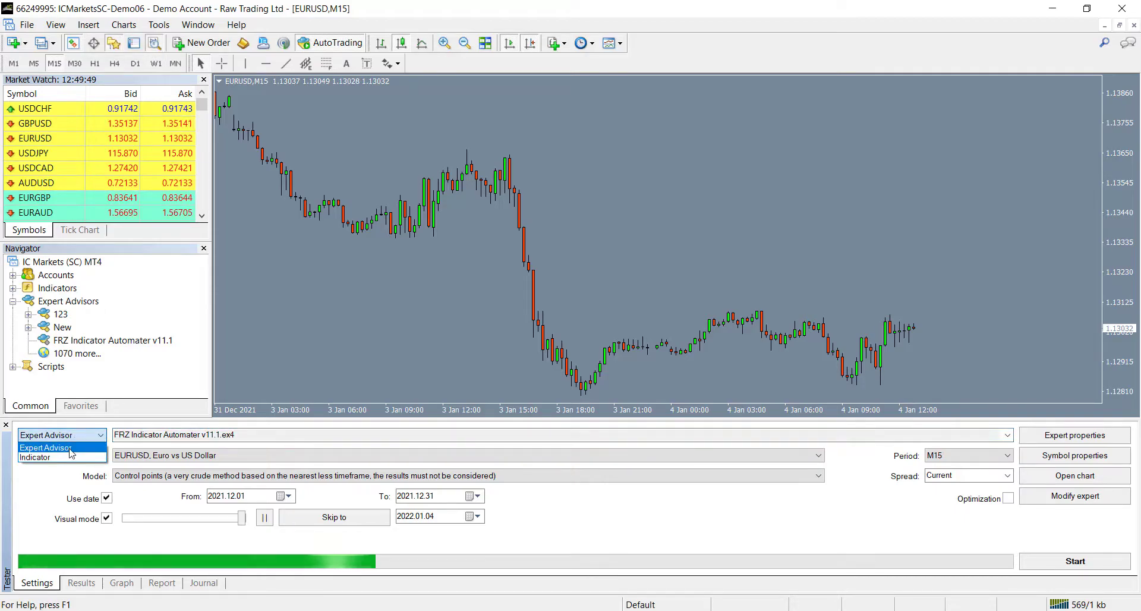
click(268, 434)
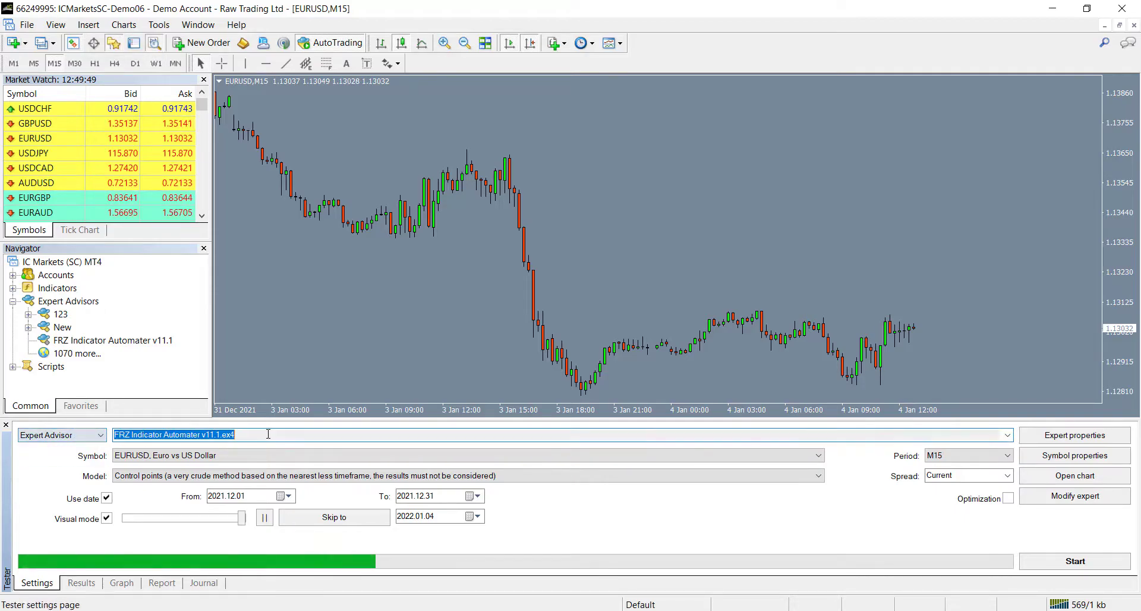
click(1007, 435)
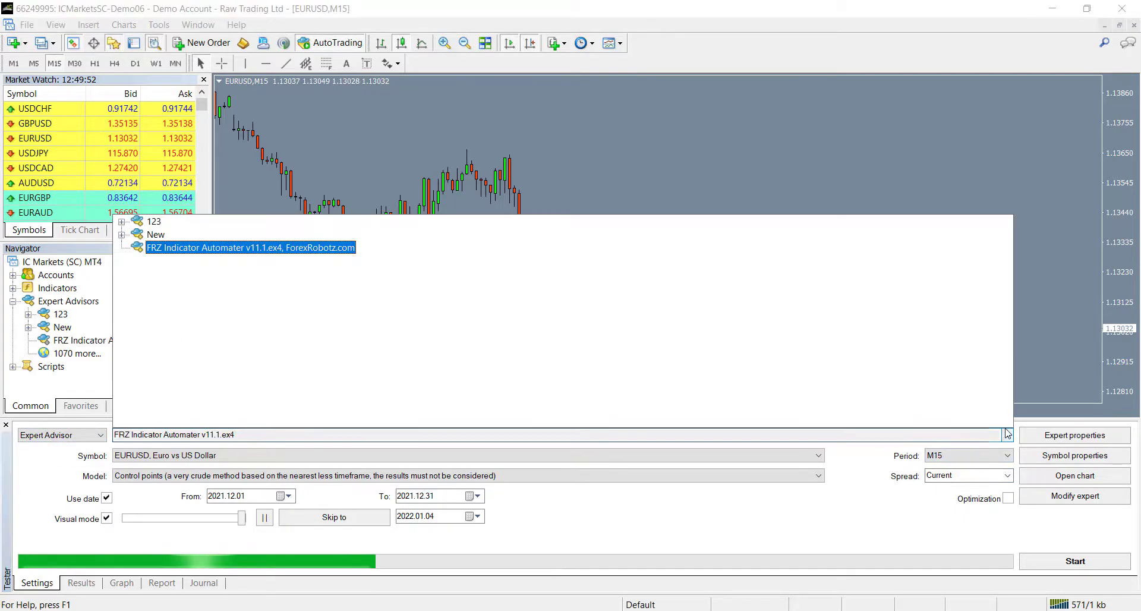
click(303, 250)
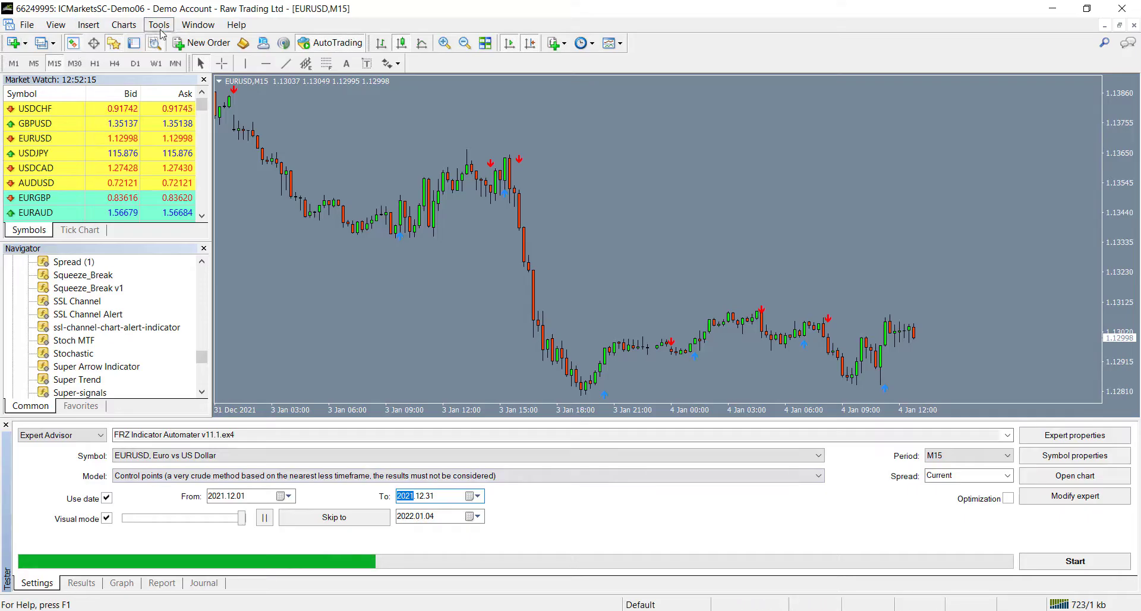
Step: Show EURUSD 15 Minutes (M15) in History Center and scroll back through the 2021 records
click(158, 24)
click(198, 64)
click(311, 206)
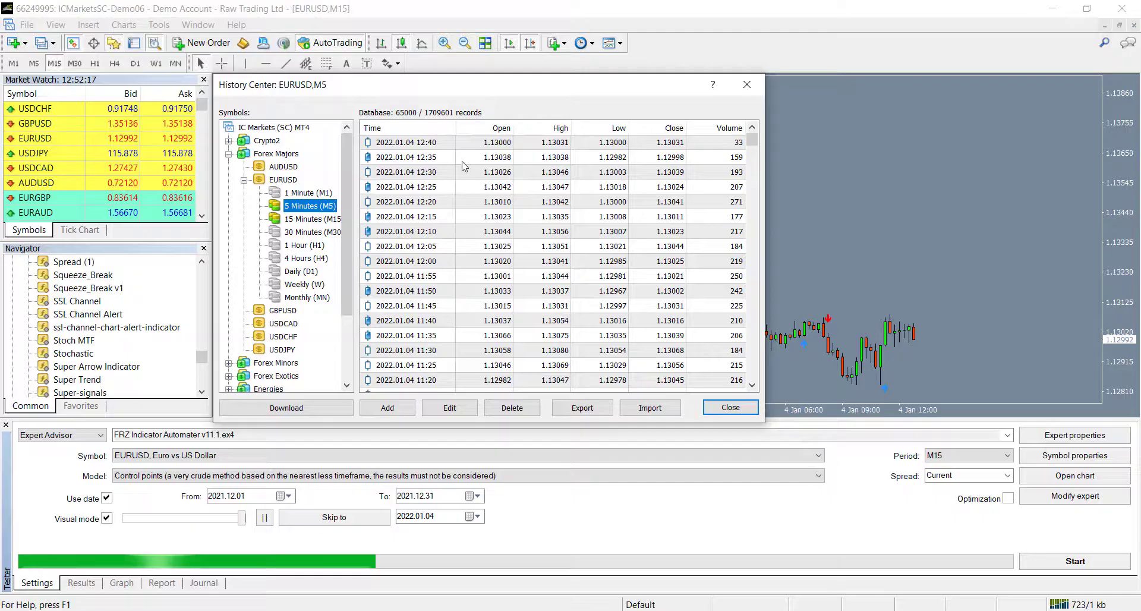
click(310, 219)
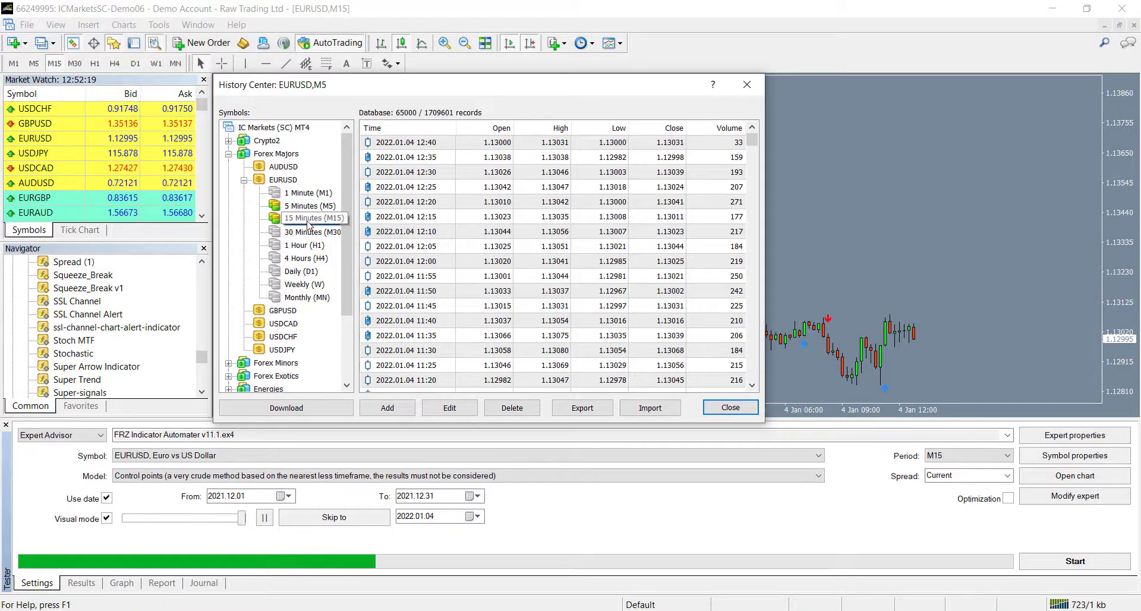
scroll(750, 180, down, 13)
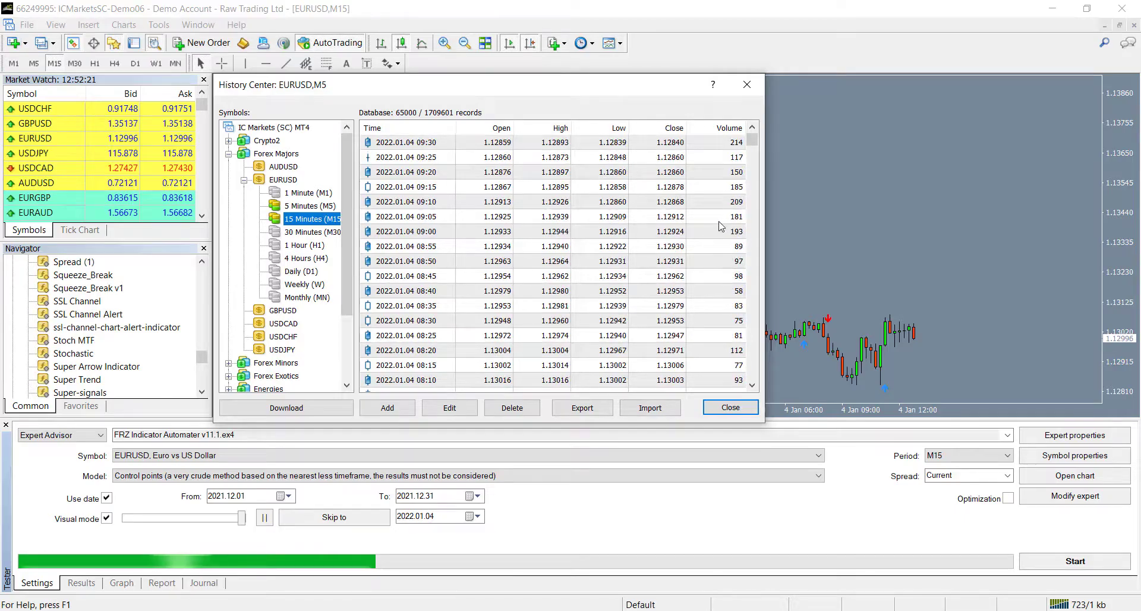
drag(751, 180, 744, 295)
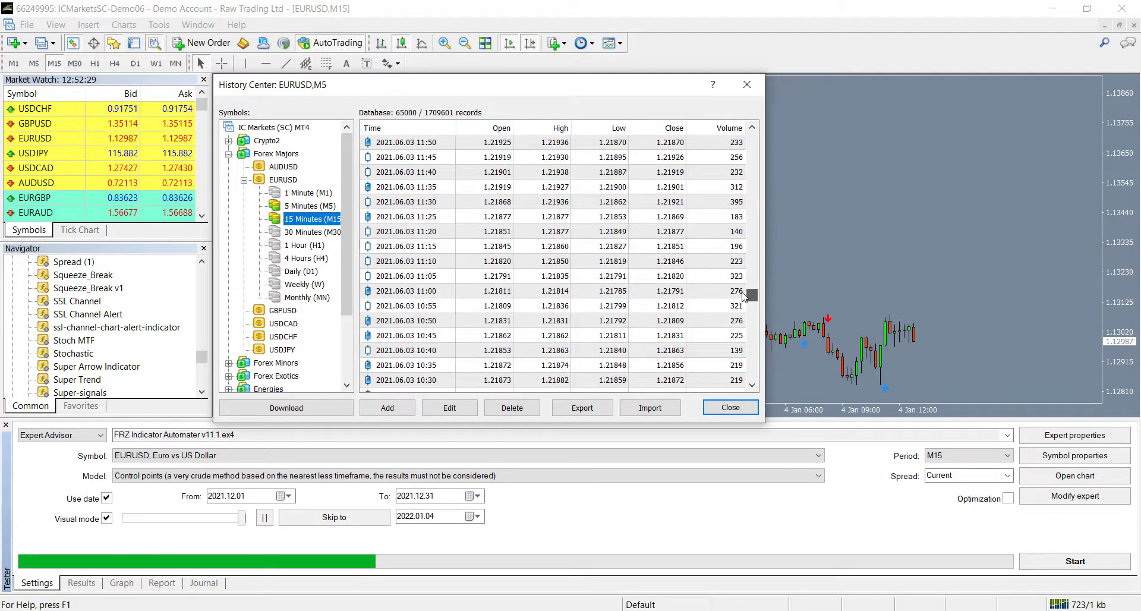
Step: Close History Center and copy the EA name FRZ Indicator Automater v11.1
click(731, 408)
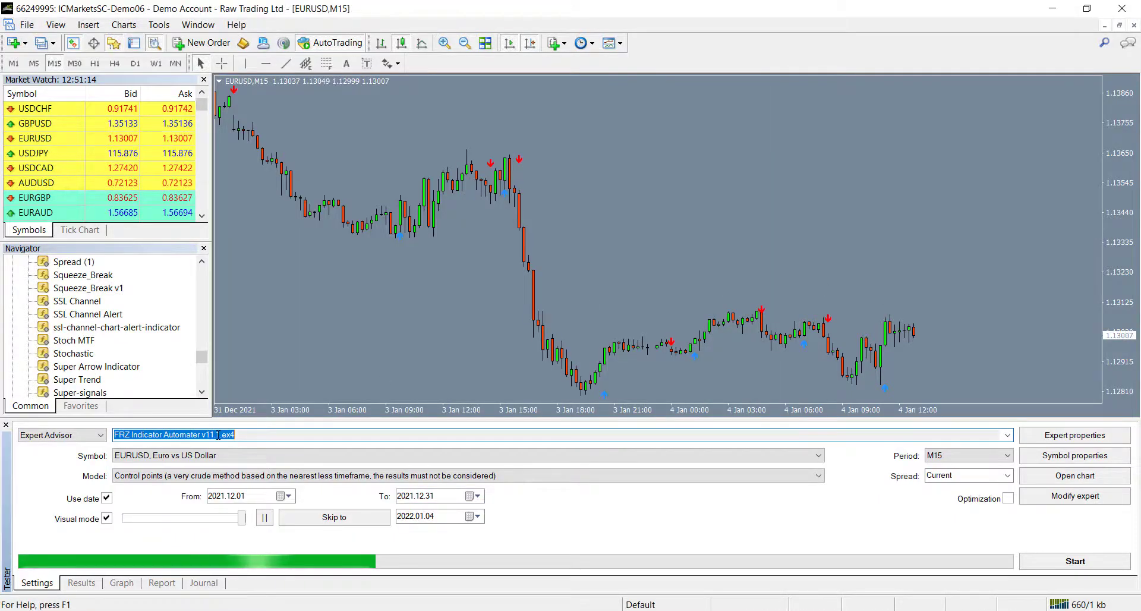
drag(220, 435, 73, 422)
key(ctrl+c)
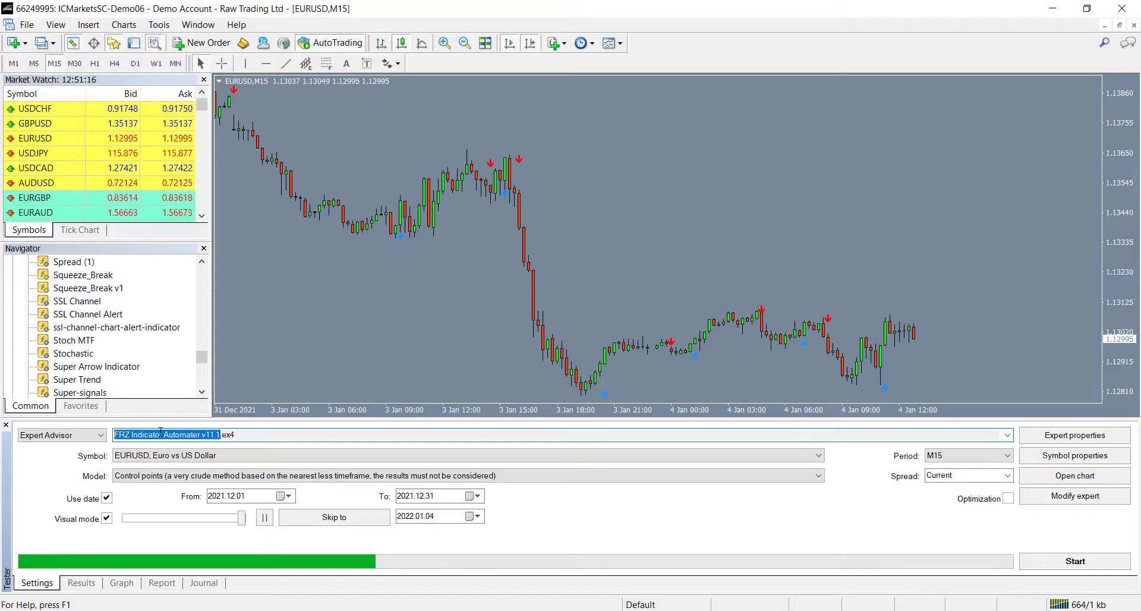
right_click(159, 432)
click(179, 441)
Step: Save the chart as a template named 'FRZ Indicator Automater v11.1'
right_click(381, 138)
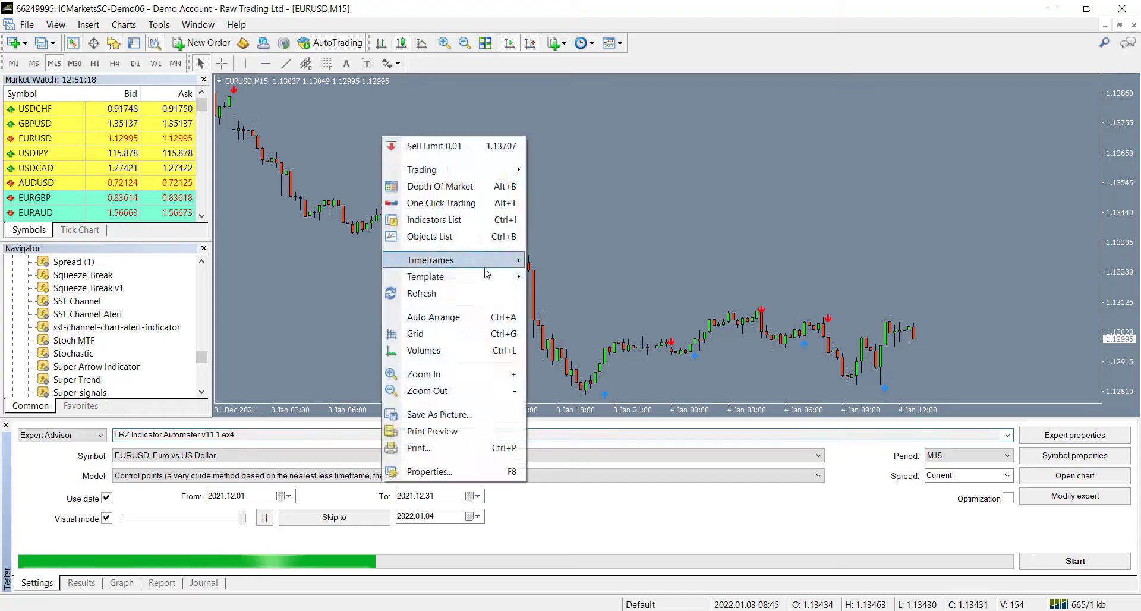
mouse_move(416, 272)
click(565, 276)
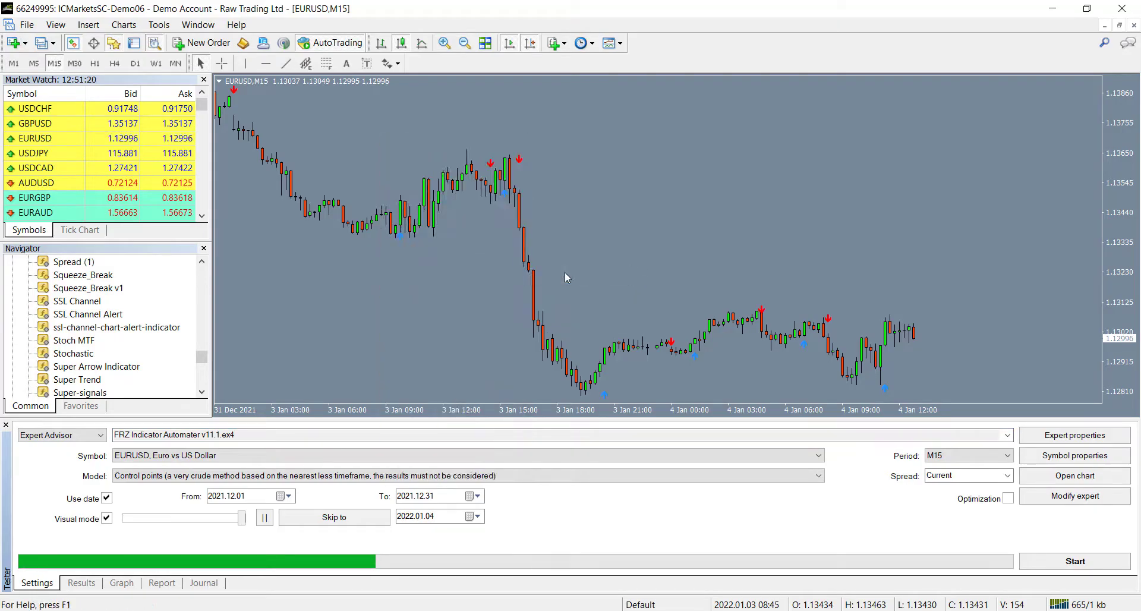
key(ctrl+v)
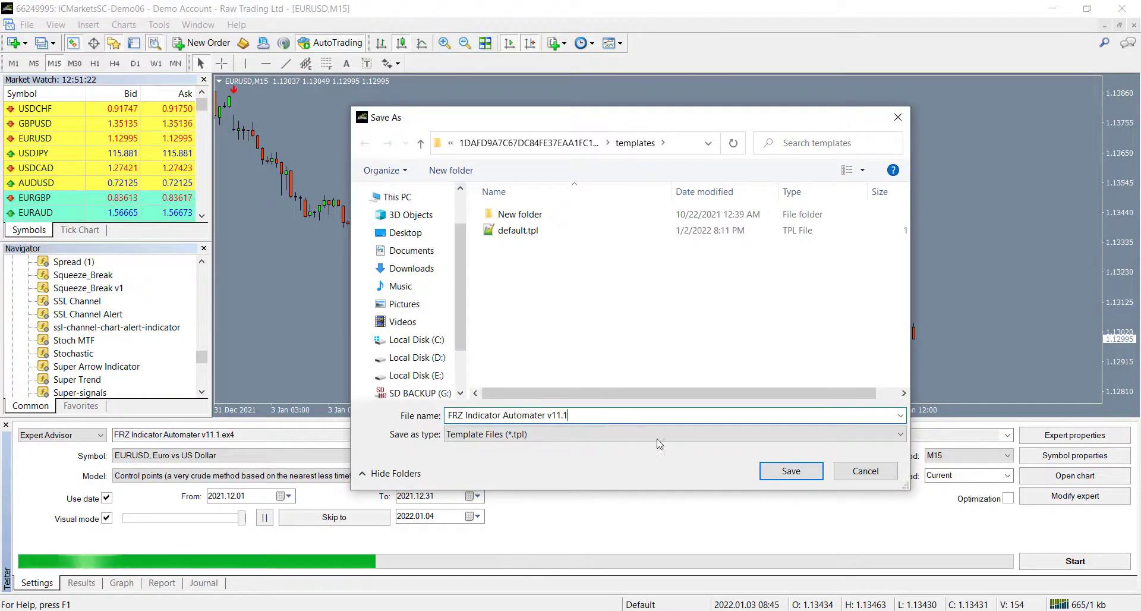
click(790, 474)
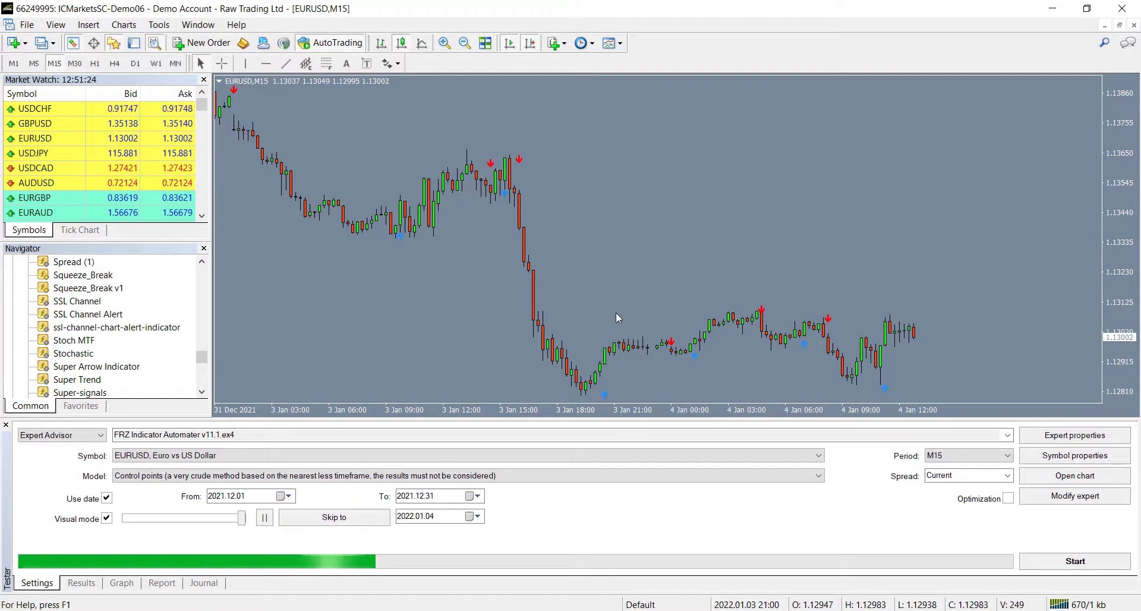
Step: In Expert properties, set Primary Signal Indicator Name to Super Arrow Indicator
click(1103, 436)
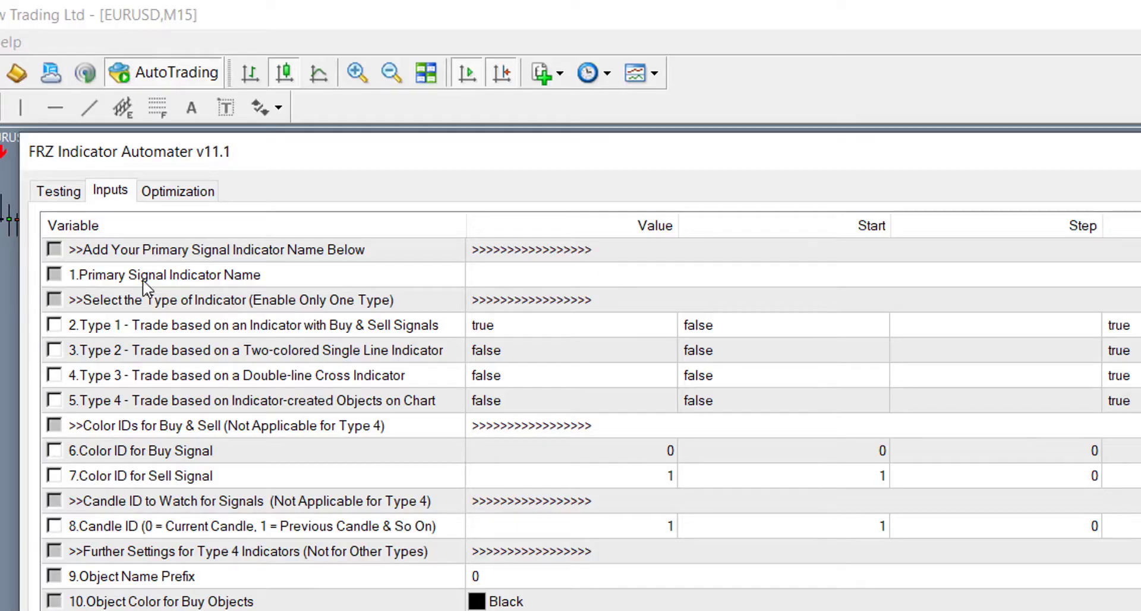
click(143, 280)
click(585, 280)
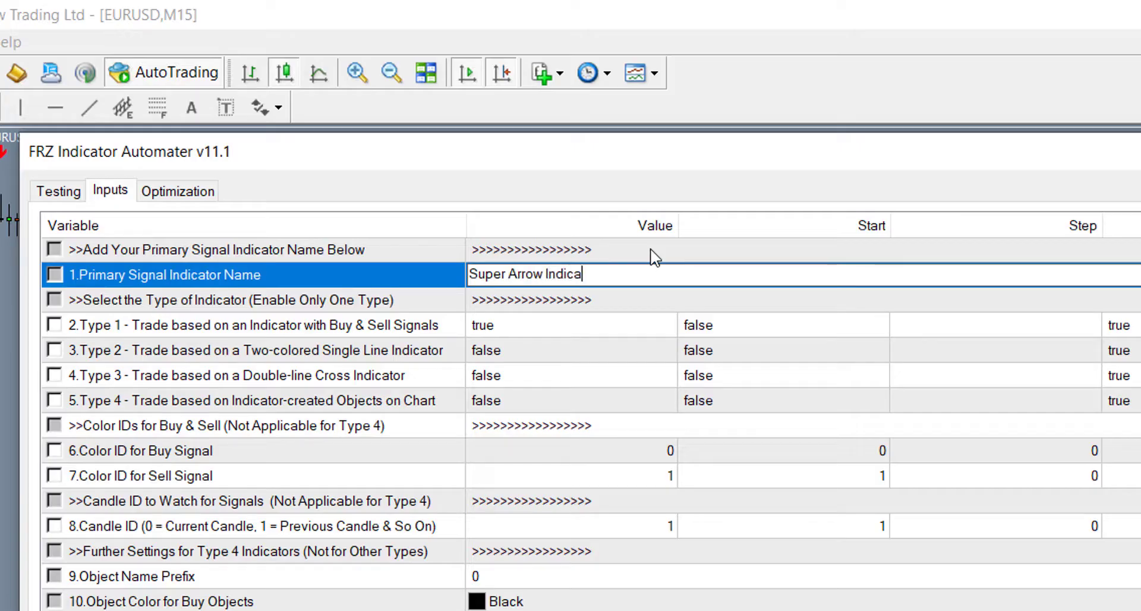
click(584, 299)
click(578, 274)
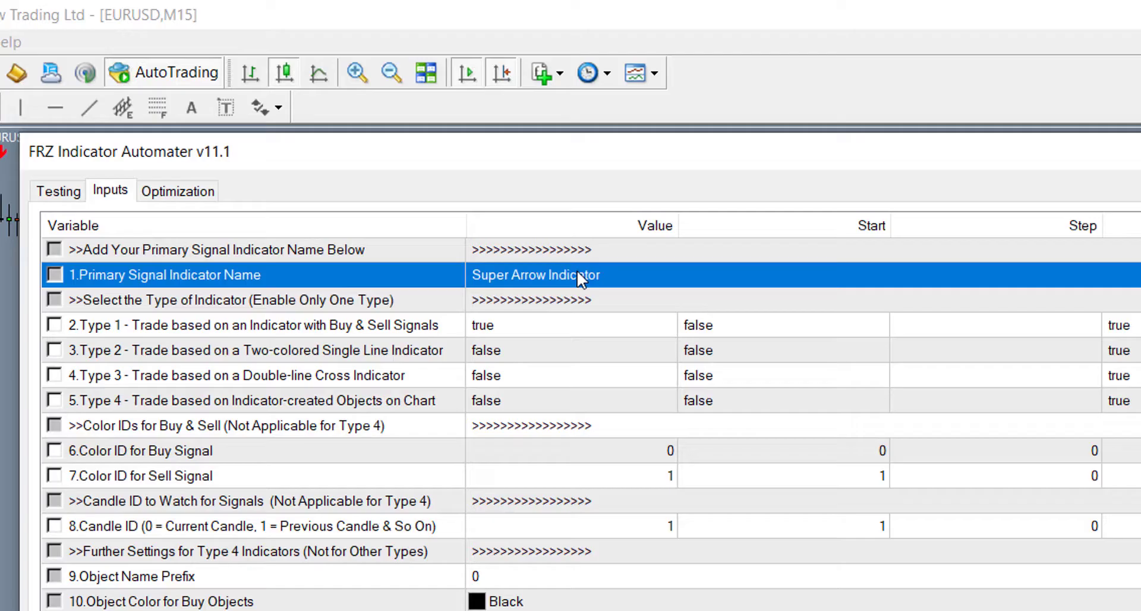
click(473, 274)
click(475, 274)
text(Market/)
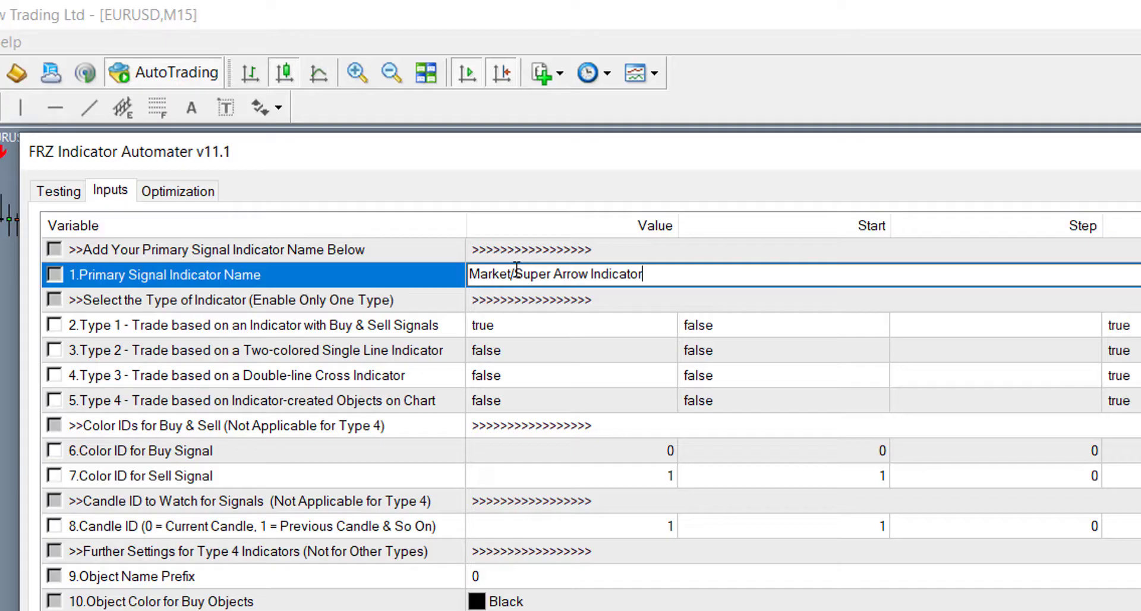
drag(517, 268, 444, 270)
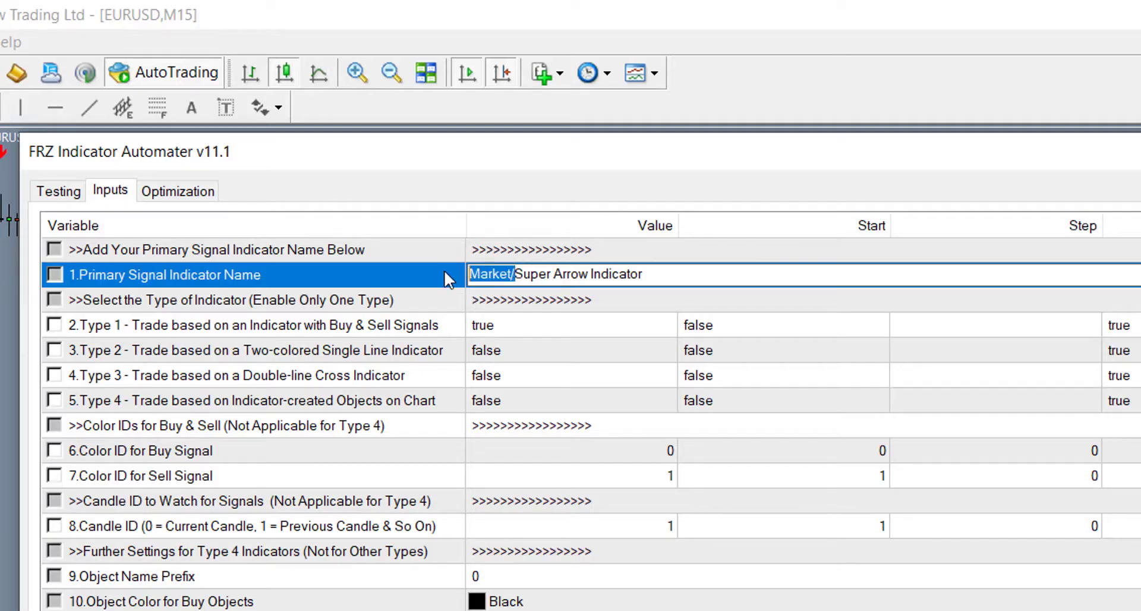
key(BackSpace)
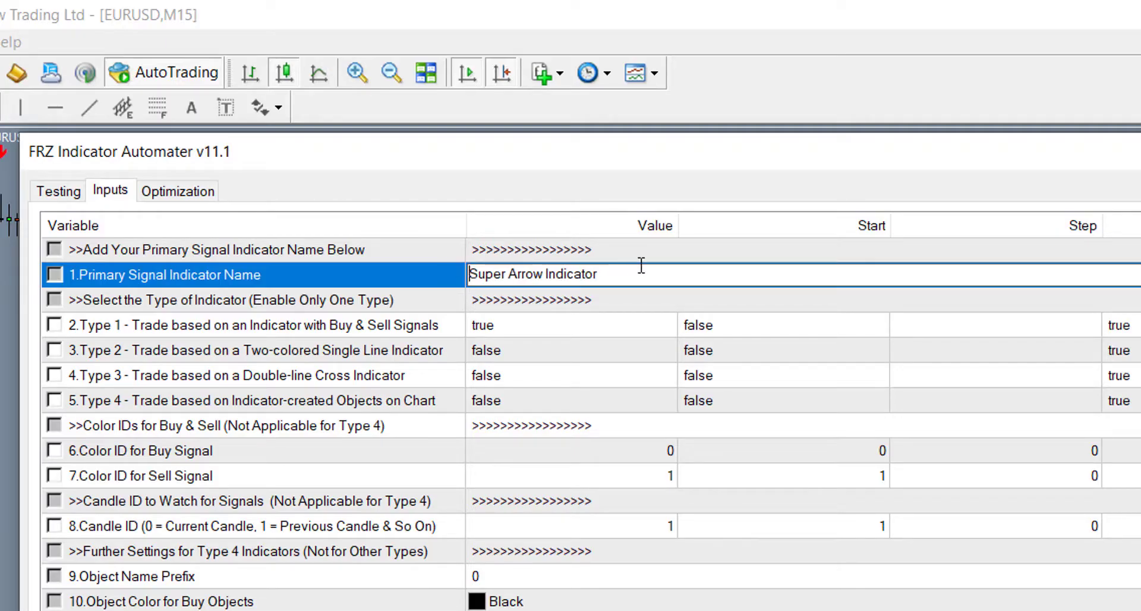
click(597, 456)
Step: Set Color ID for Buy to 2 and Color ID for Sell to 3
click(588, 473)
click(578, 455)
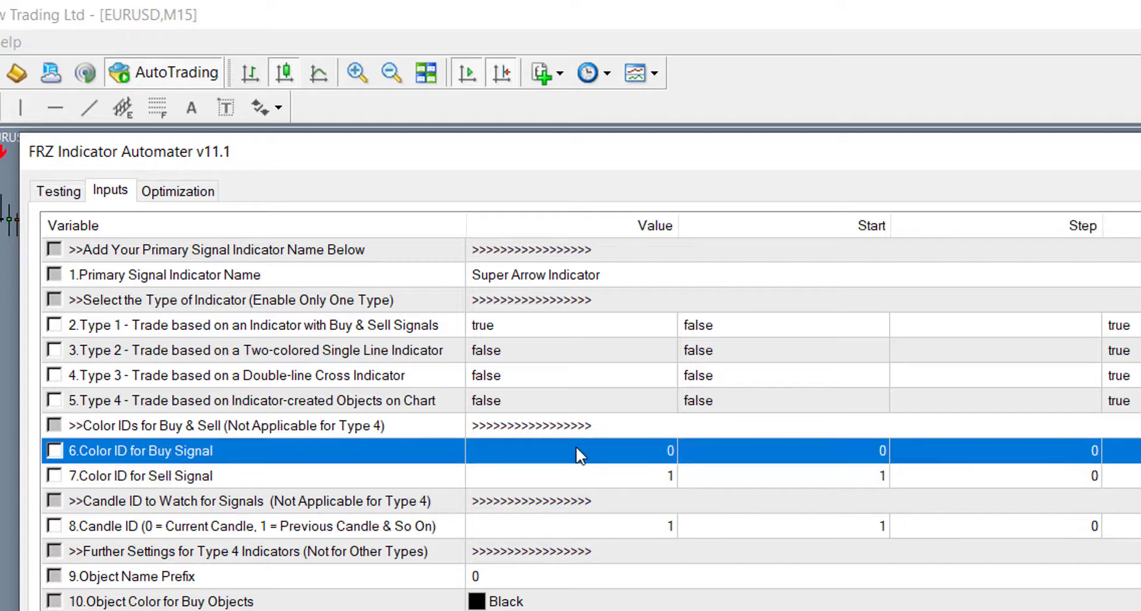
click(658, 453)
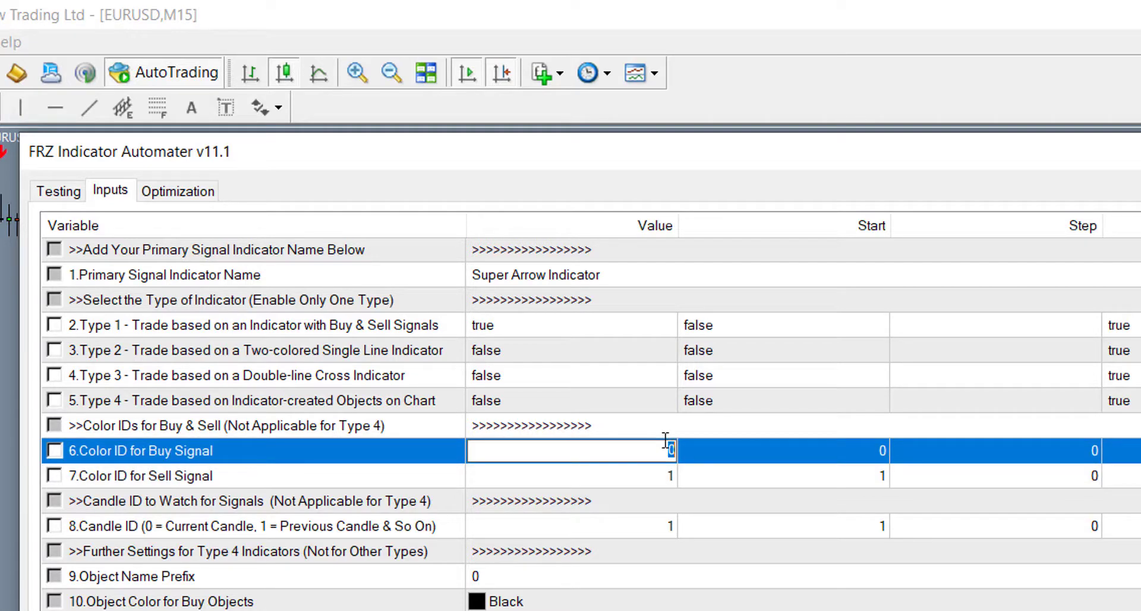
click(621, 472)
click(621, 470)
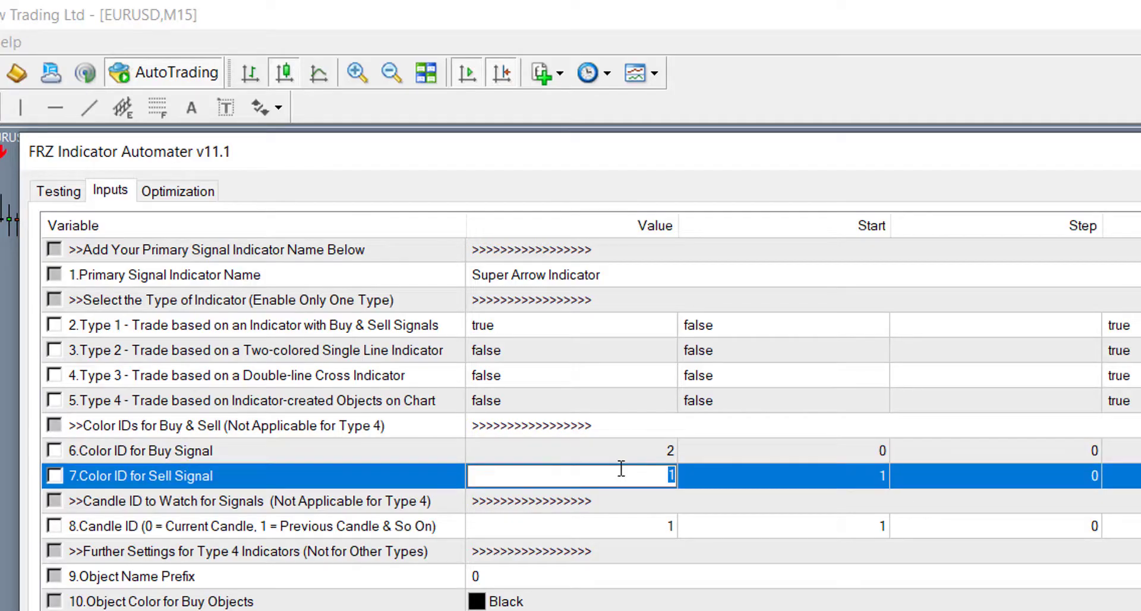
click(612, 455)
click(1135, 483)
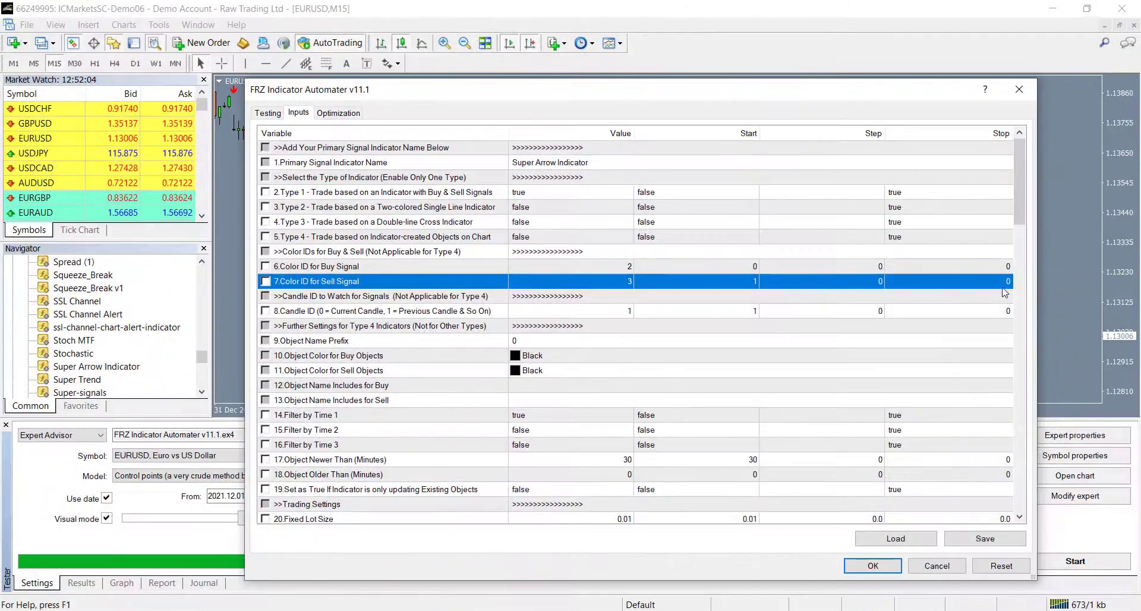
Step: Apply the EA inputs and run the visual backtest through December 2021
click(870, 565)
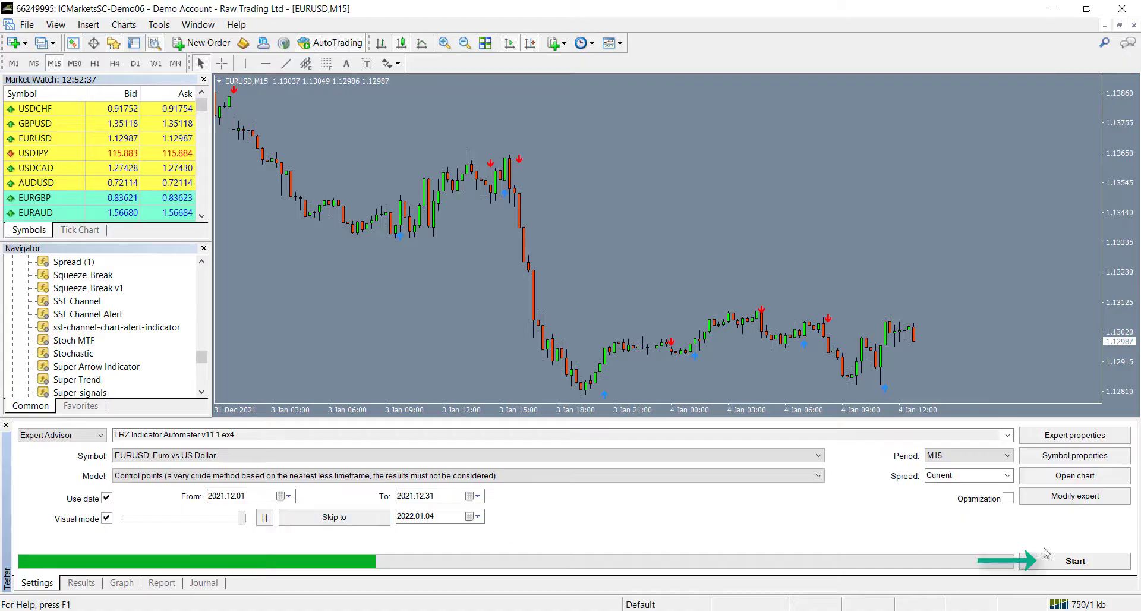
click(1077, 561)
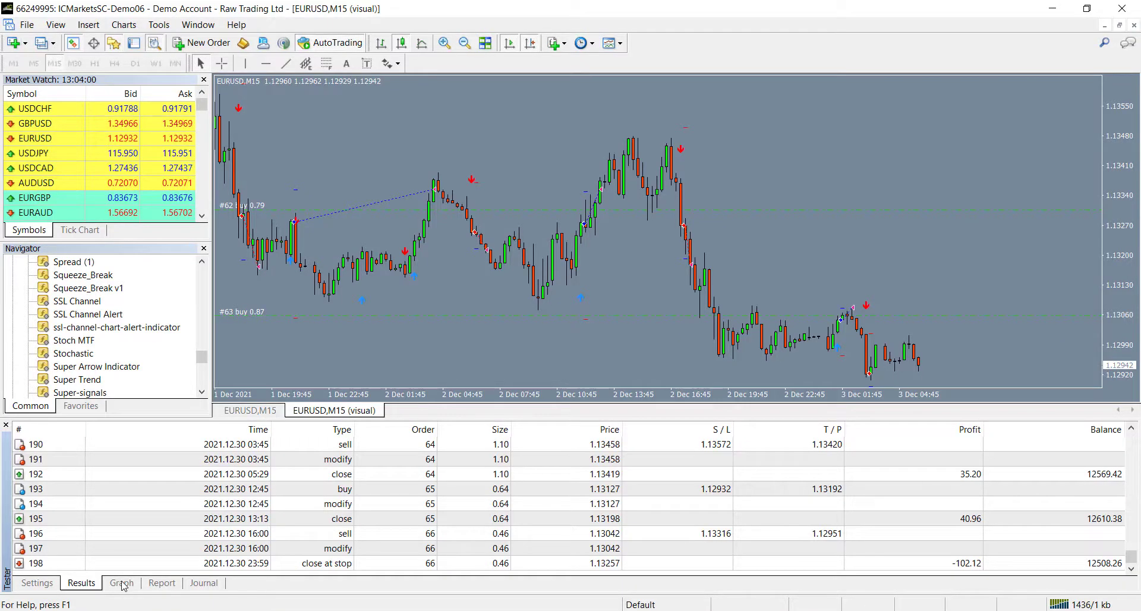
Step: Review the Graph and Report tabs, then return to Settings and the EURUSD,M15 chart
click(122, 583)
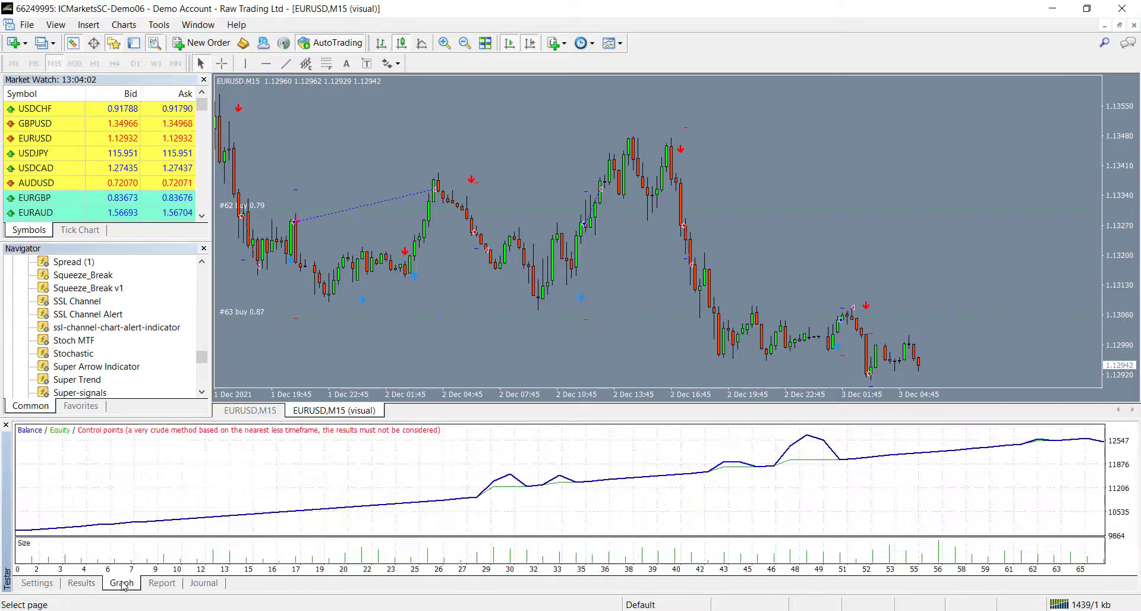
click(162, 584)
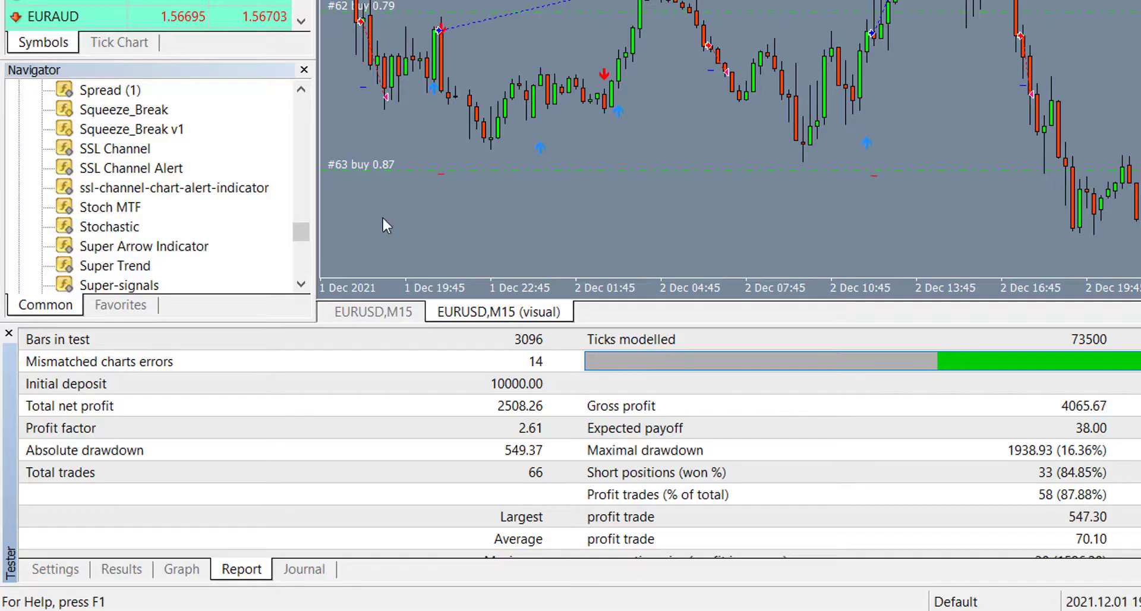
click(76, 575)
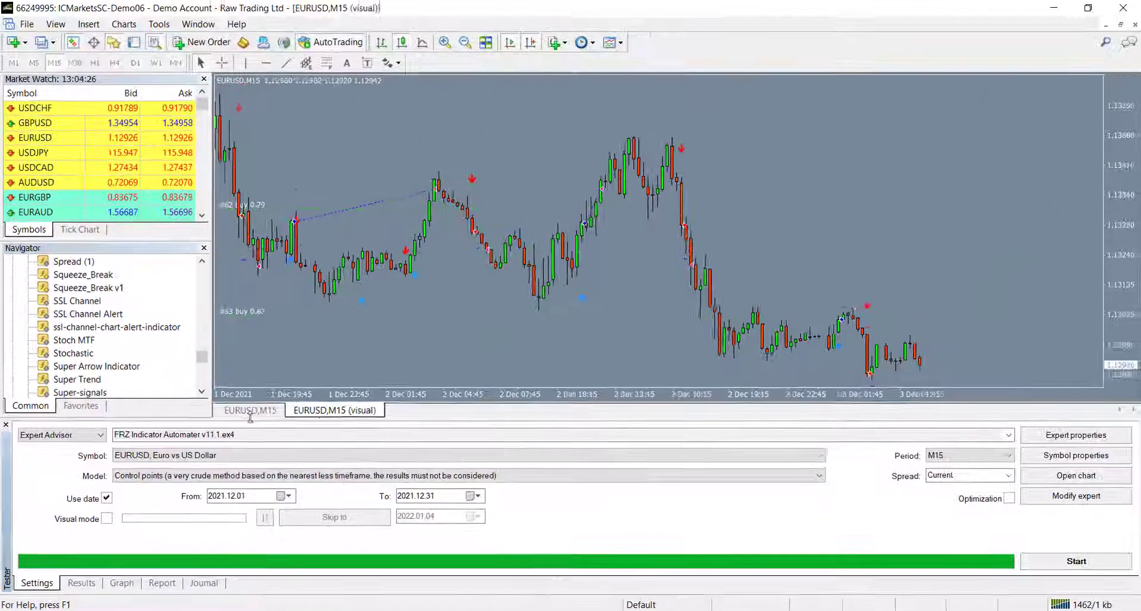
key(ctrl+Tab)
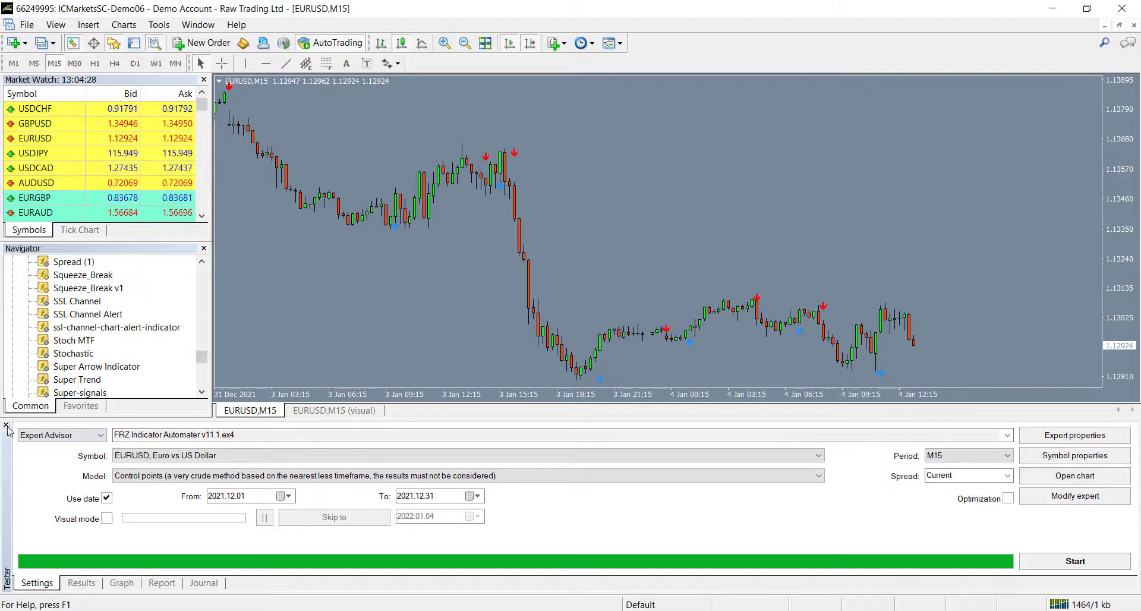